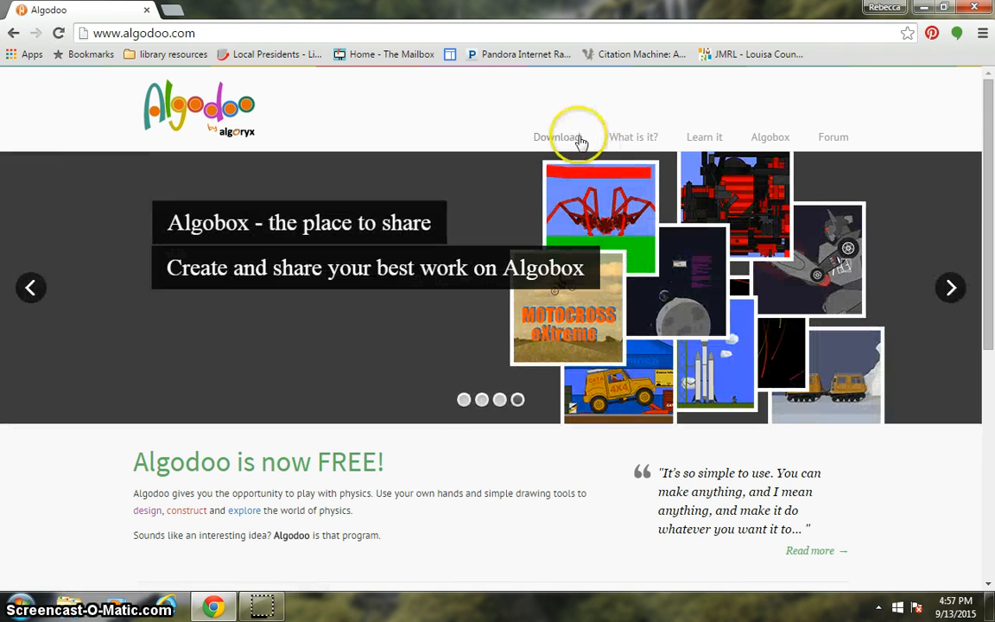
Open the Algodoo website's download page and review the free download options for Windows and Mac.
{"action": "left_click", "coordinate": [579, 141]}
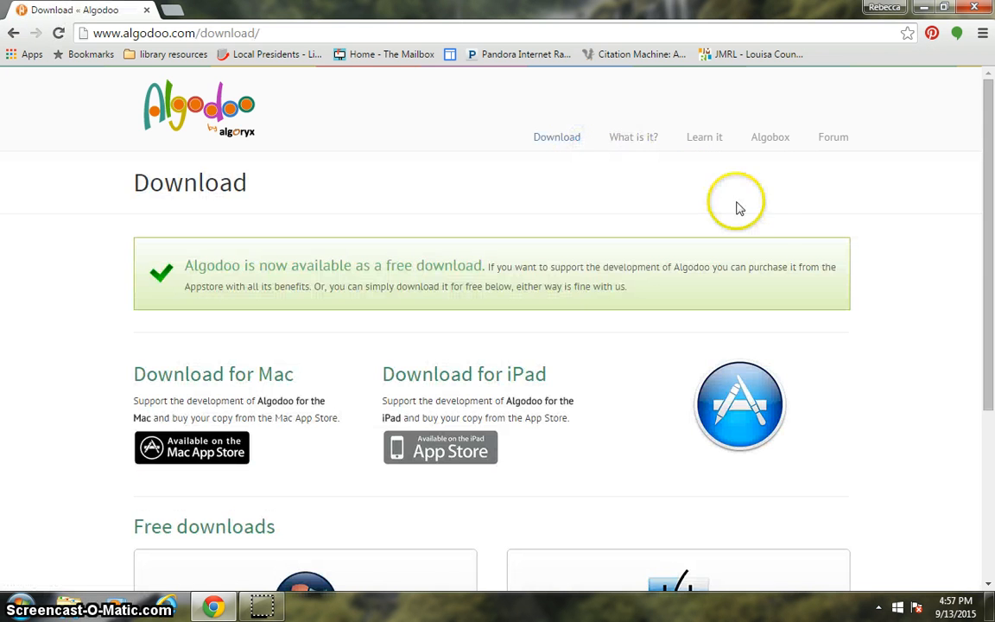
{"action": "left_click_drag", "start_coordinate": [991, 197], "coordinate": [991, 355]}
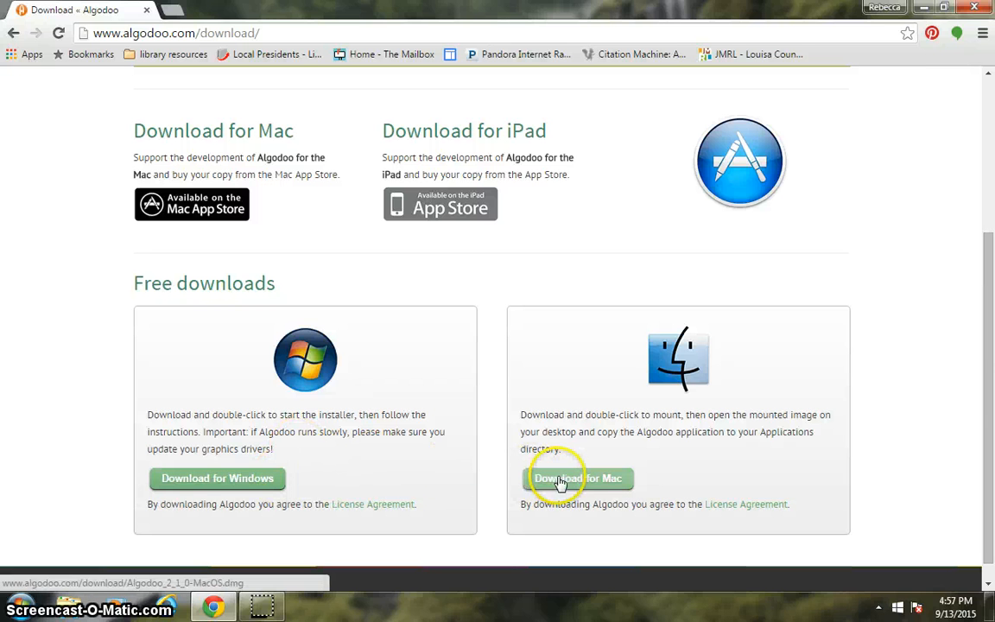
{"action": "left_click_drag", "start_coordinate": [991, 390], "coordinate": [991, 231]}
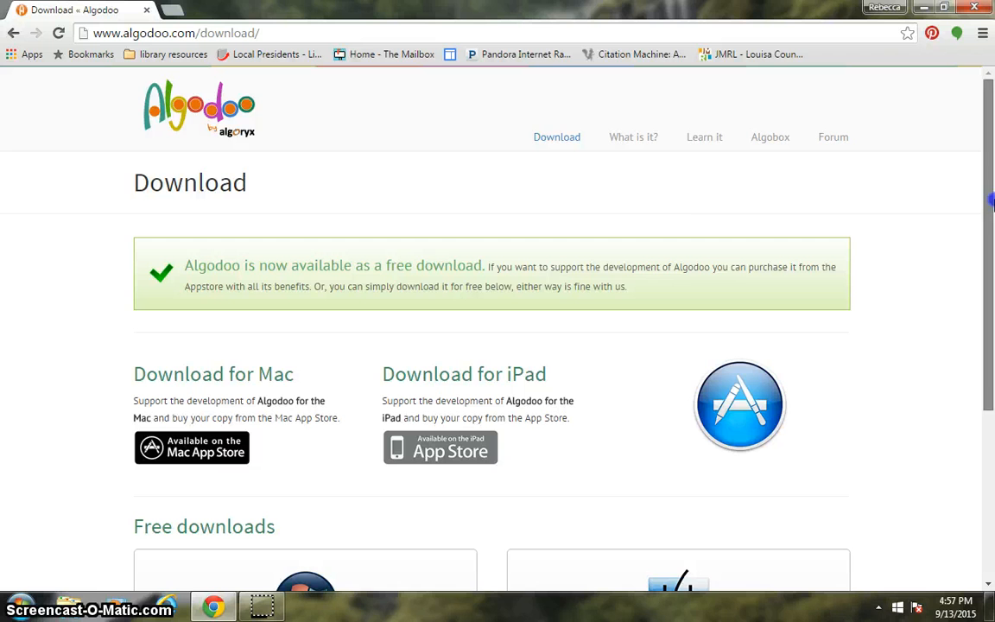
Open the Learn it page and examine the three training sessions, the Session 1 tutorials and the recommended webinars.
{"action": "left_click", "coordinate": [718, 141]}
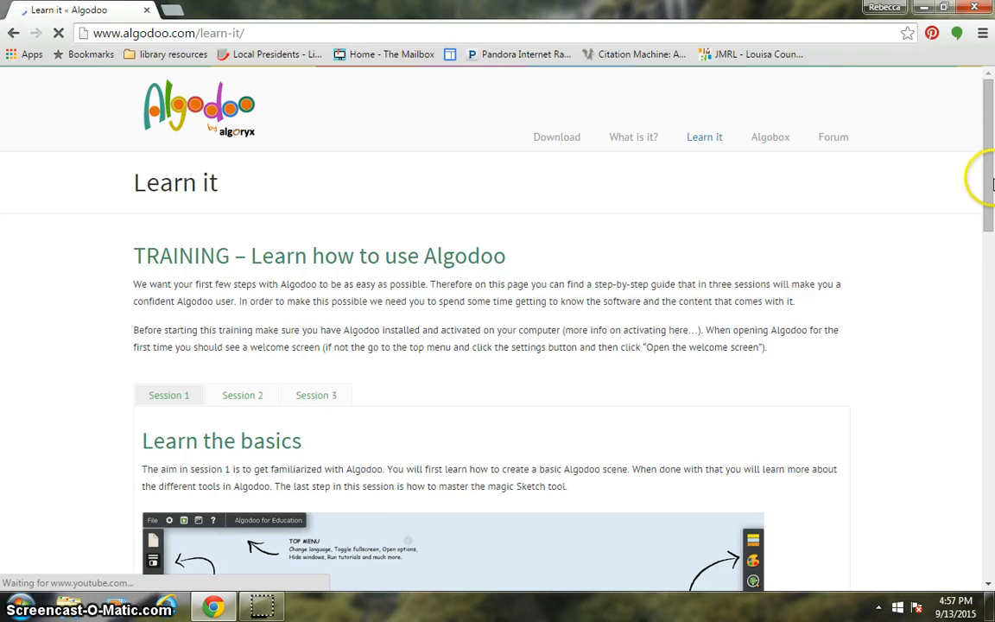
{"action": "left_click_drag", "start_coordinate": [990, 181], "coordinate": [991, 242]}
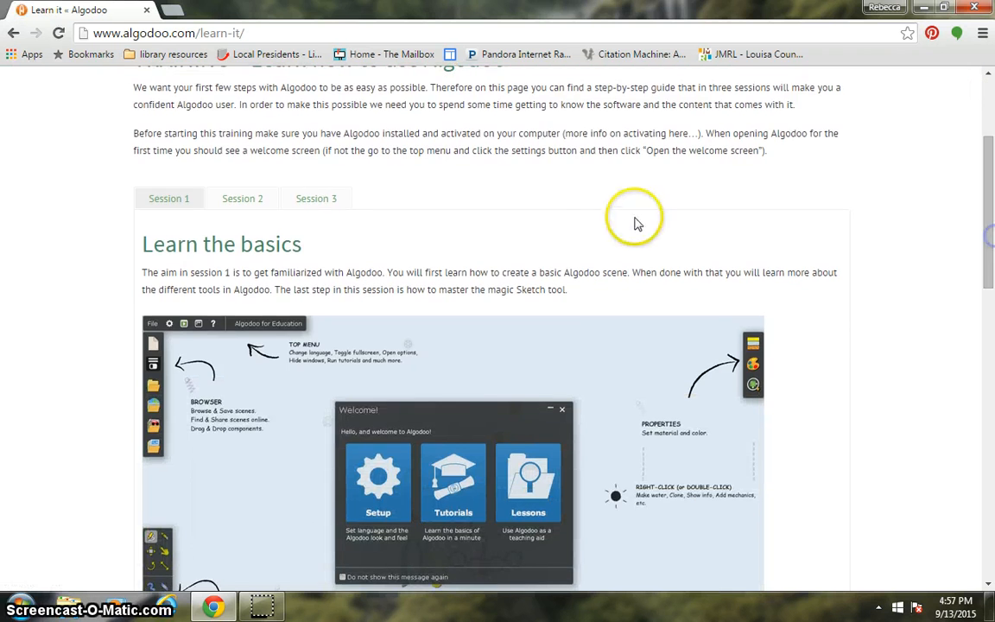
{"action": "left_click", "coordinate": [242, 194]}
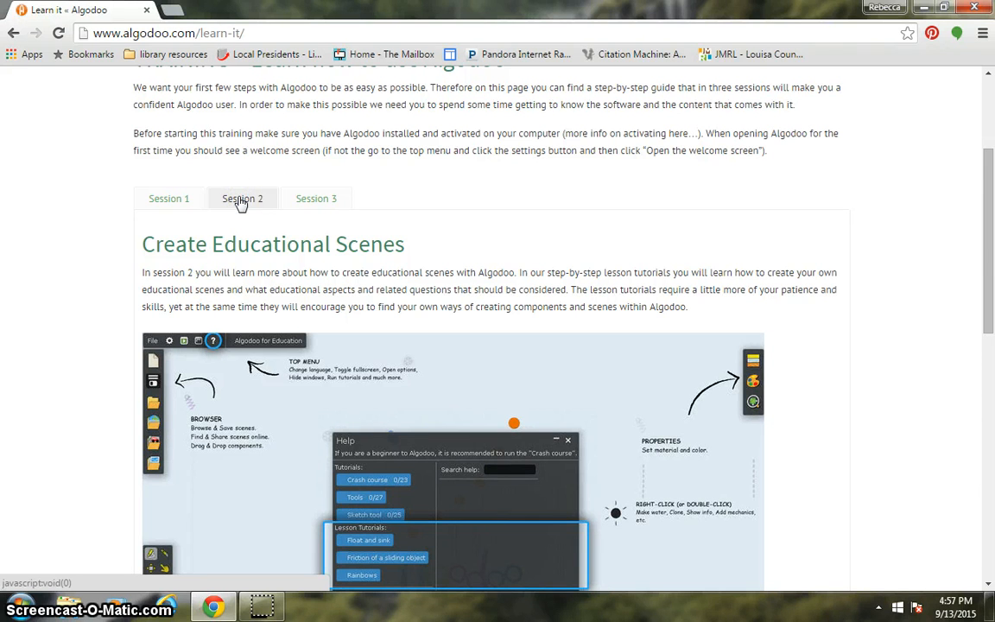
{"action": "left_click", "coordinate": [304, 203]}
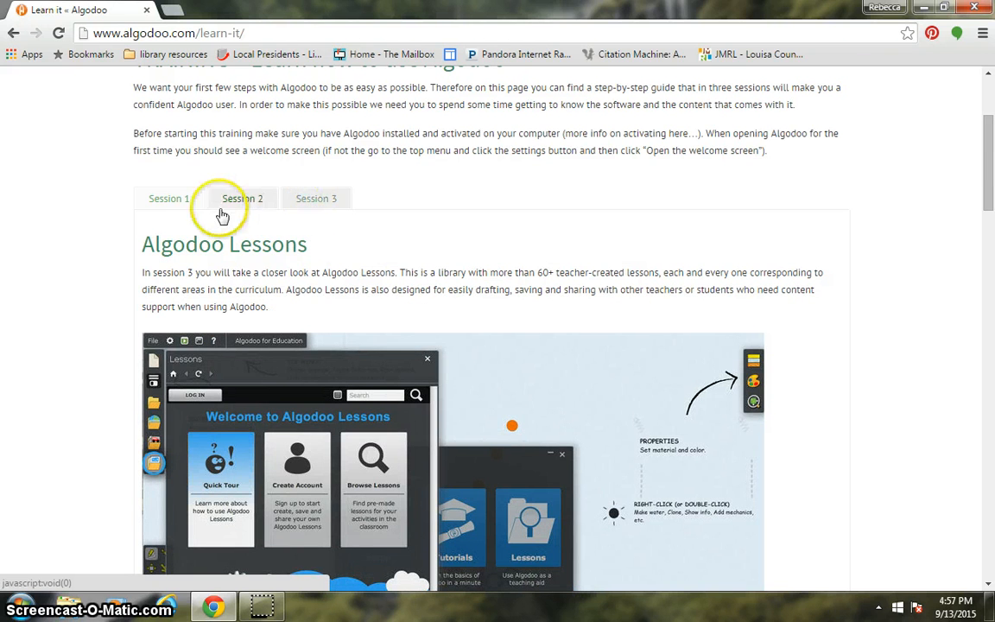
{"action": "left_click", "coordinate": [170, 198]}
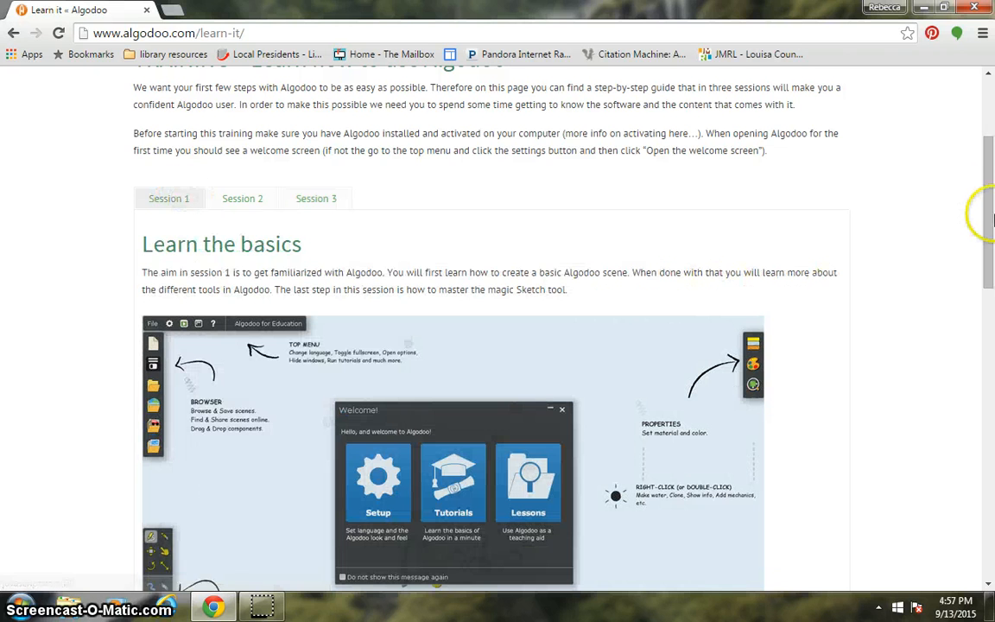
{"action": "left_click_drag", "start_coordinate": [988, 199], "coordinate": [983, 509]}
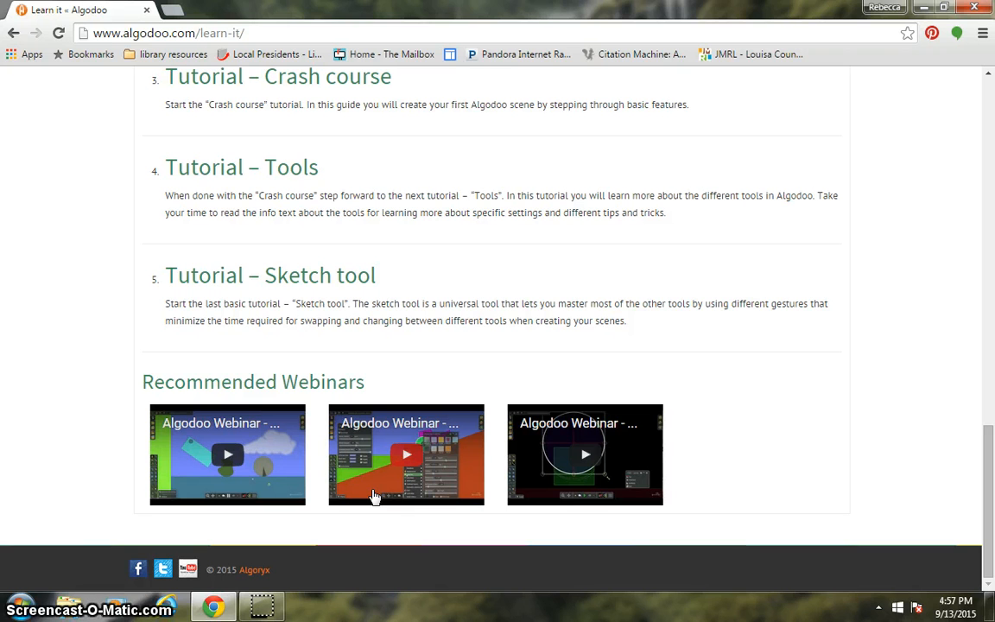
{"action": "left_click", "coordinate": [654, 479]}
{"action": "left_click", "coordinate": [991, 559]}
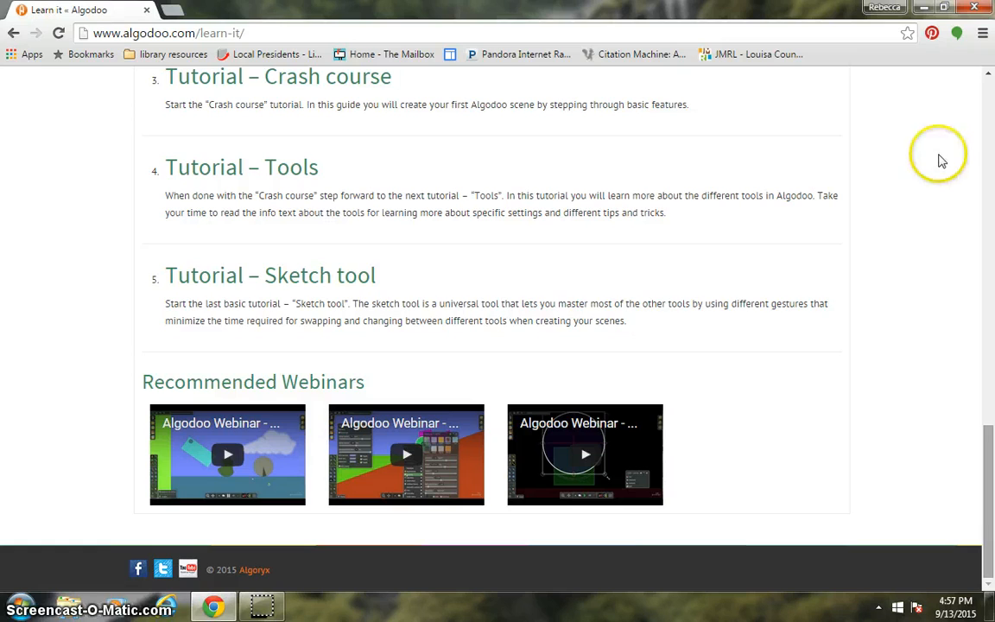
Switch from the browser to the Algodoo application and dismiss its welcome message.
{"action": "left_click", "coordinate": [975, 7]}
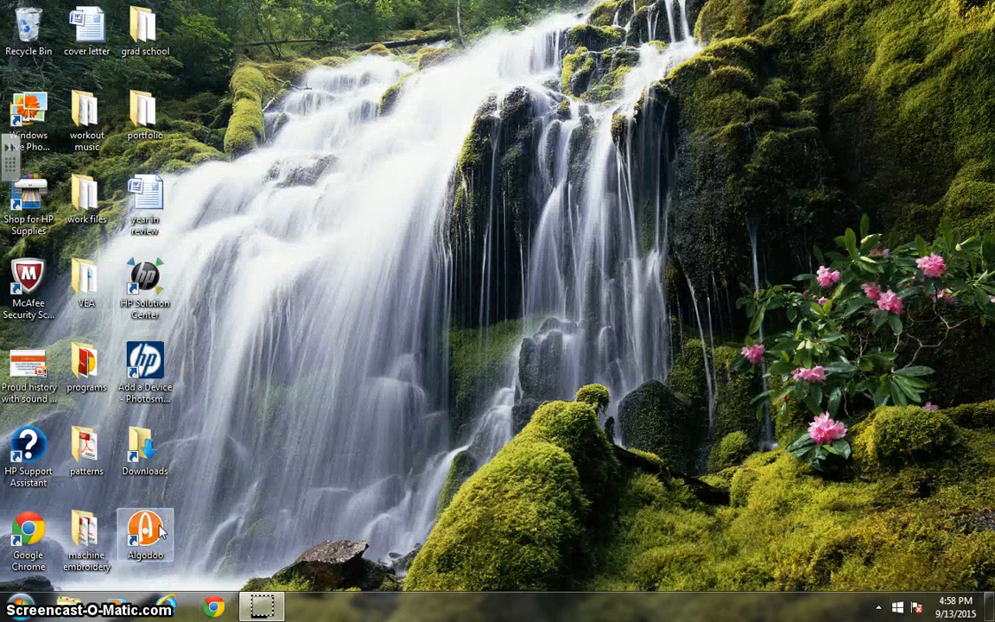
{"action": "double_click", "coordinate": [159, 532]}
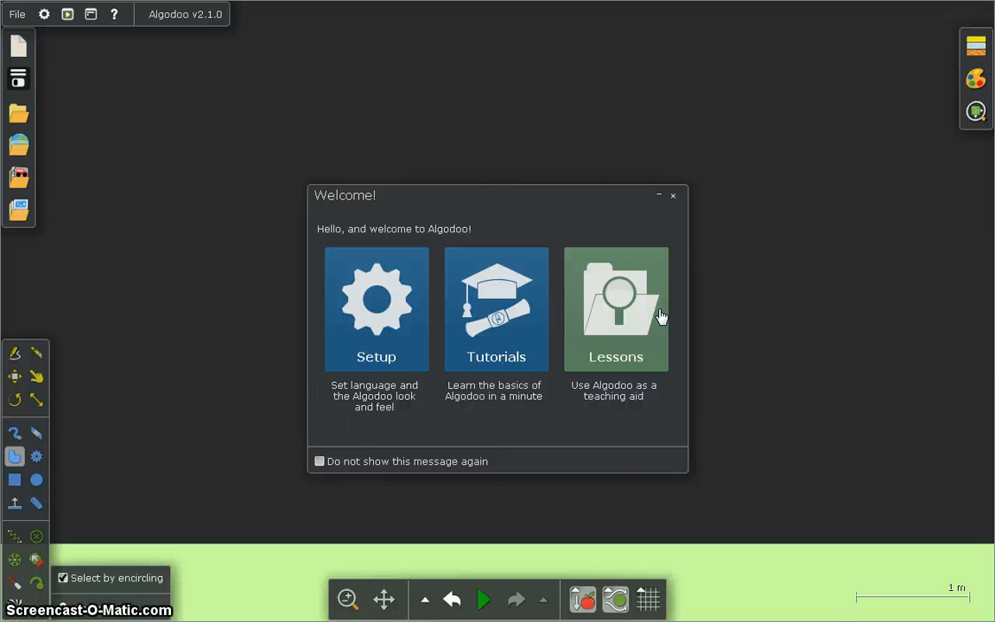
{"action": "left_click", "coordinate": [673, 197]}
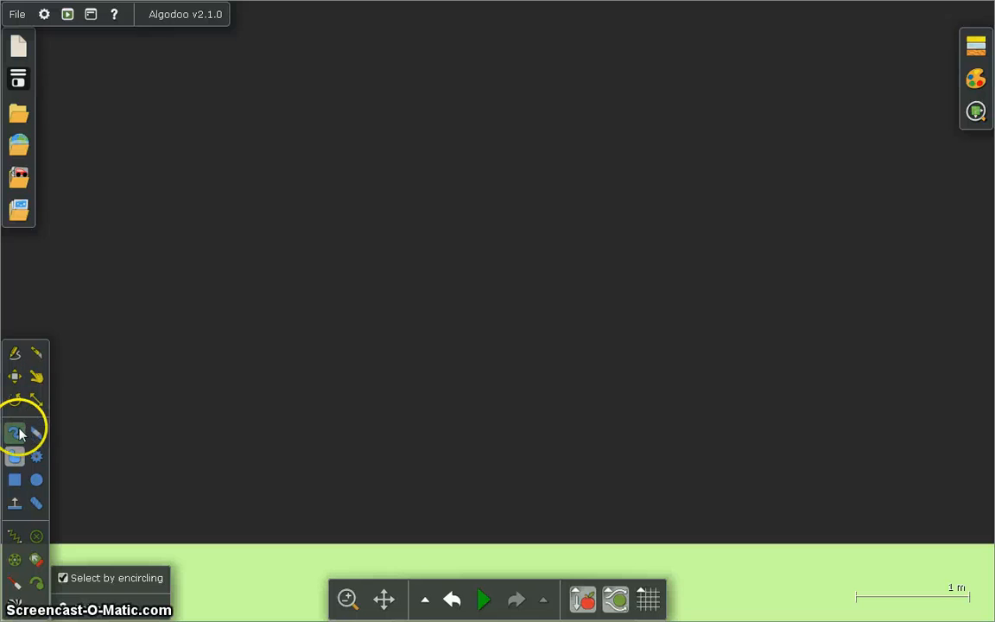
Draw two similarly sized circles side by side above the ground as the car's wheels.
{"action": "left_click", "coordinate": [32, 489]}
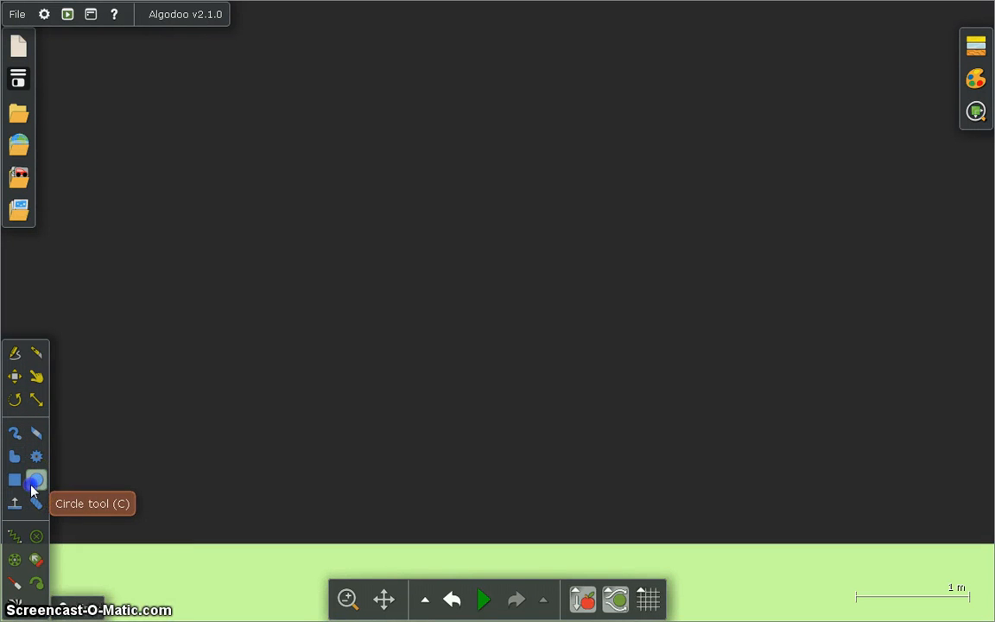
{"action": "left_click_drag", "start_coordinate": [116, 389], "coordinate": [183, 464]}
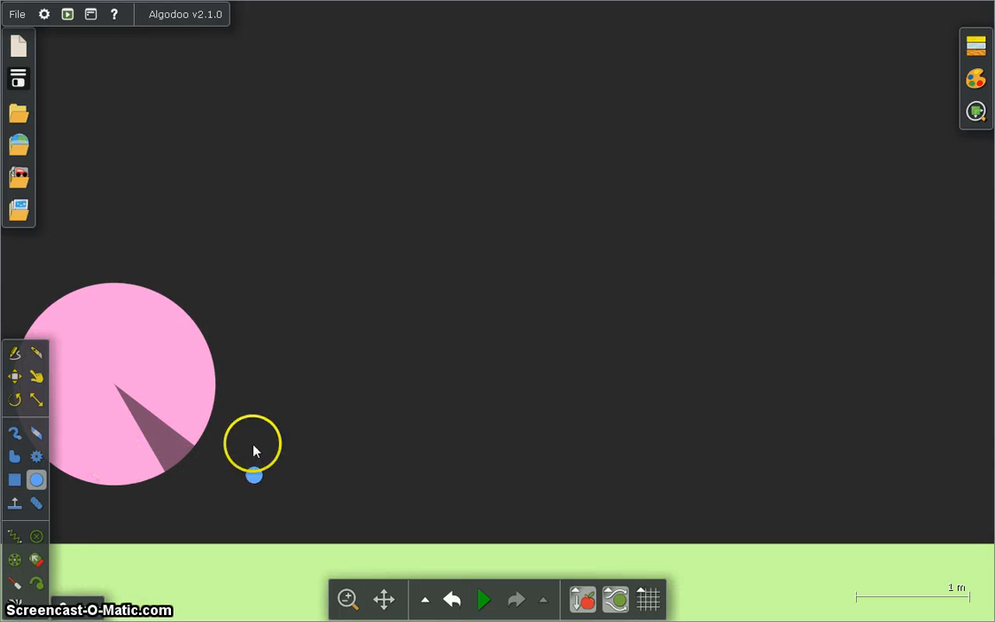
{"action": "left_click_drag", "start_coordinate": [397, 336], "coordinate": [468, 407]}
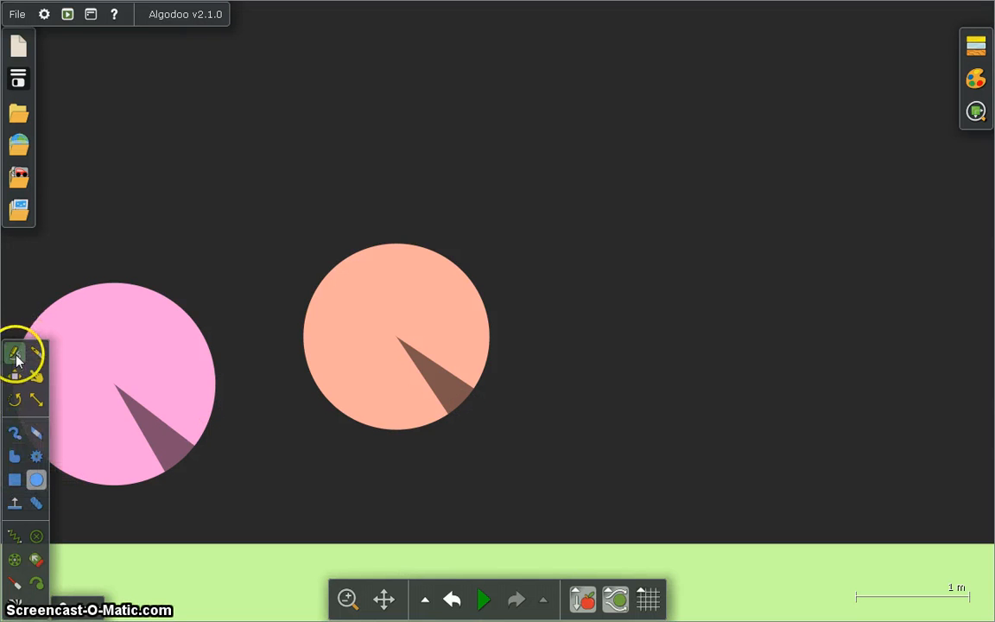
Move both circles down so that they rest on the green ground.
{"action": "left_click", "coordinate": [17, 379]}
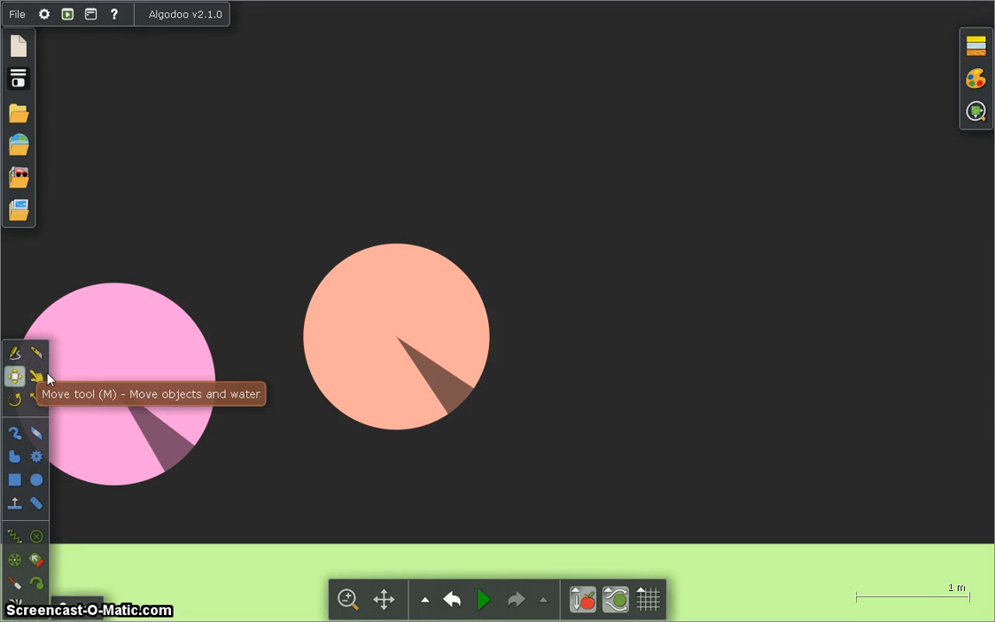
{"action": "left_click_drag", "start_coordinate": [119, 387], "coordinate": [175, 453]}
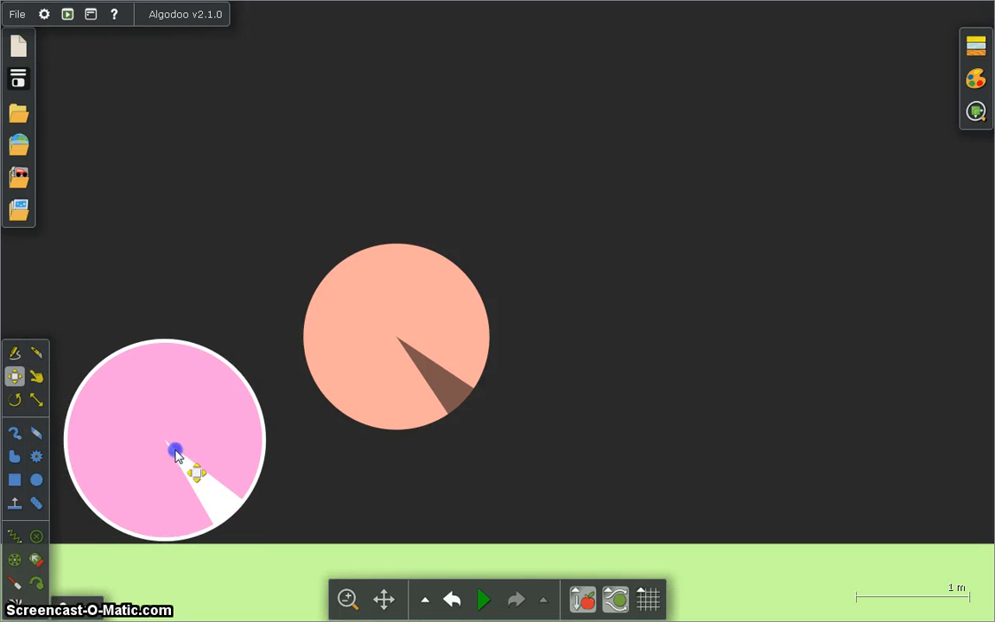
{"action": "left_click_drag", "start_coordinate": [396, 299], "coordinate": [393, 413]}
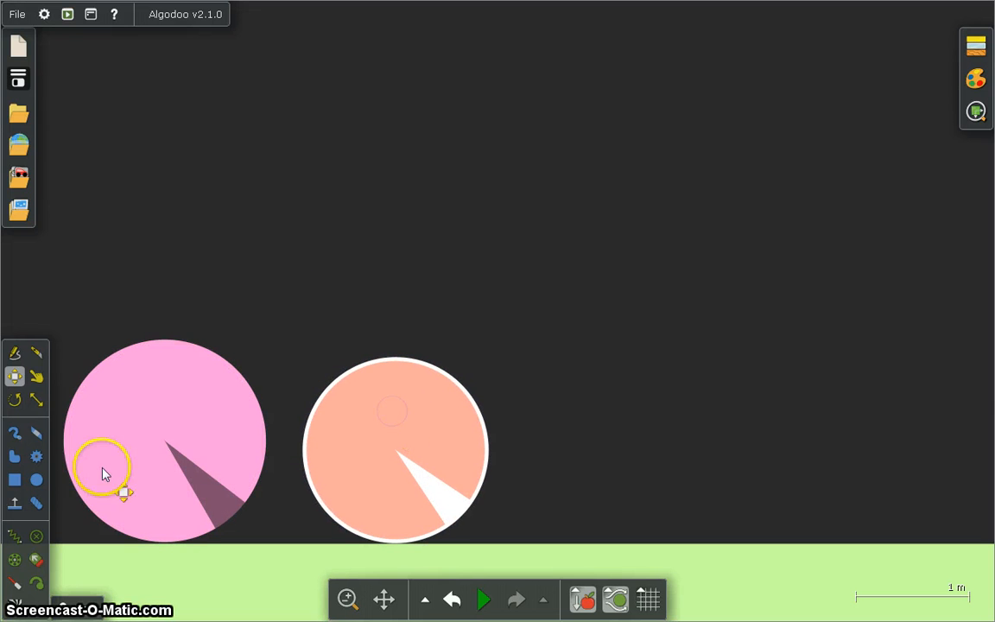
Draw a long rectangle overlapping both wheels and attach it to each wheel with an axle.
{"action": "left_click", "coordinate": [17, 480]}
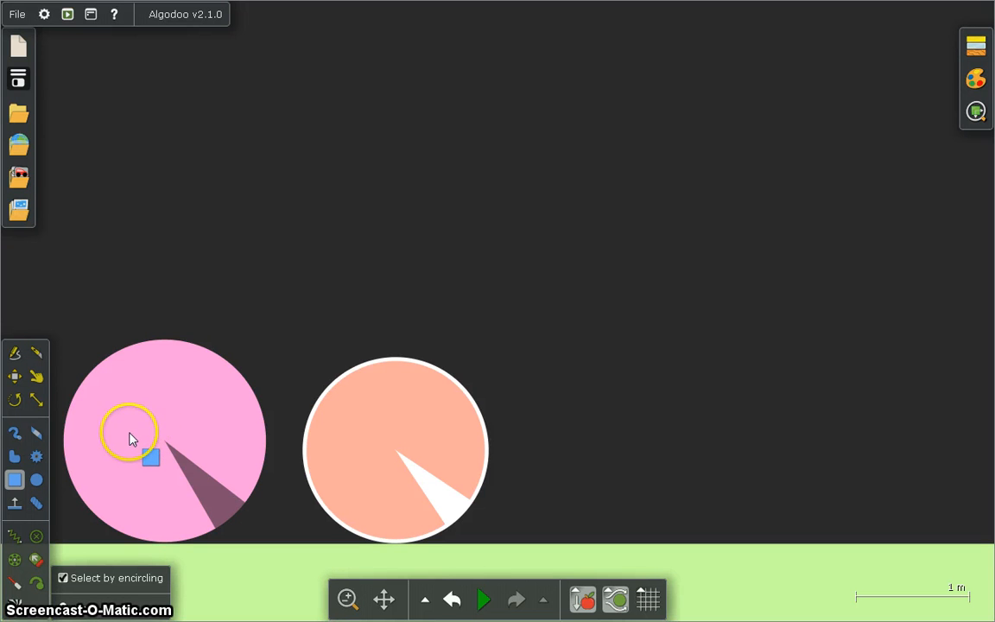
{"action": "mouse_move", "coordinate": [129, 437]}
{"action": "left_mouse_down"}
{"action": "mouse_move", "coordinate": [371, 442]}
{"action": "mouse_move", "coordinate": [420, 459]}
{"action": "mouse_move", "coordinate": [437, 493]}
{"action": "left_mouse_up"}
{"action": "left_click", "coordinate": [15, 559]}
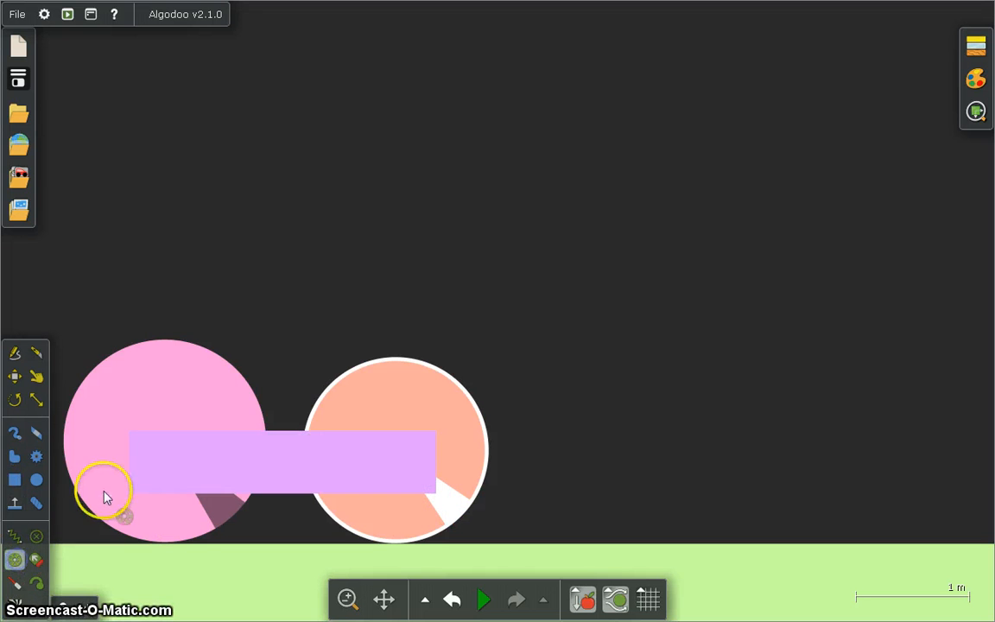
{"action": "left_click", "coordinate": [142, 446]}
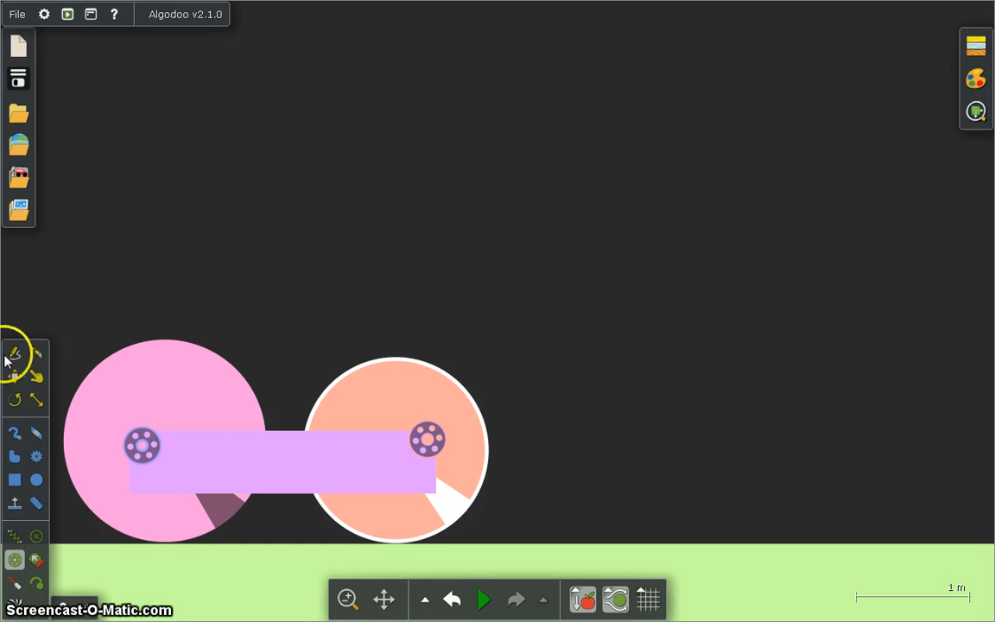
Enable the motor on the pink wheel's axle, binding the right arrow as forward key and the left arrow as back key.
{"action": "right_click", "coordinate": [143, 444]}
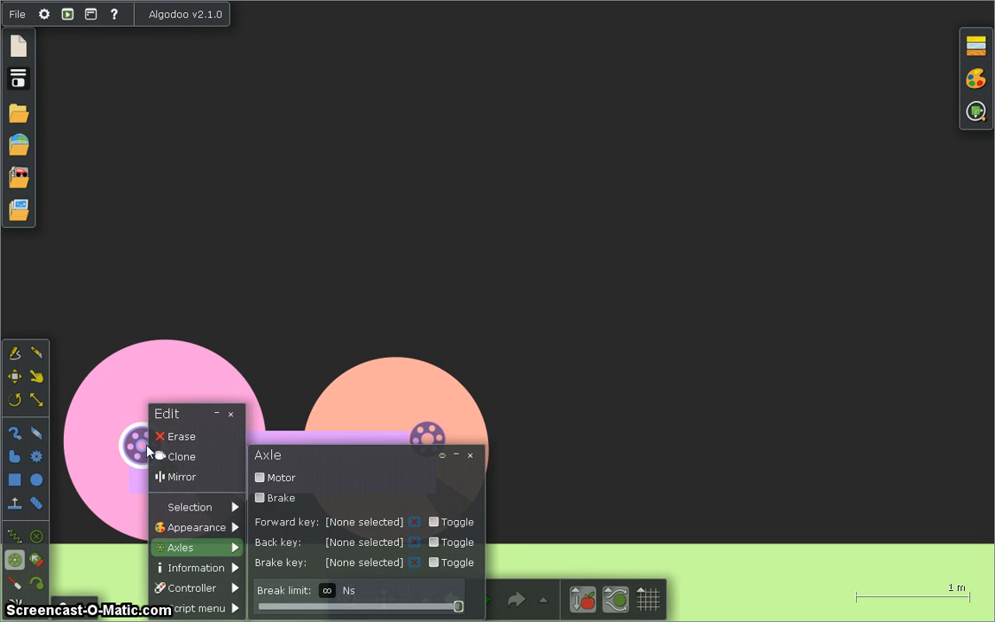
{"action": "left_click", "coordinate": [261, 480]}
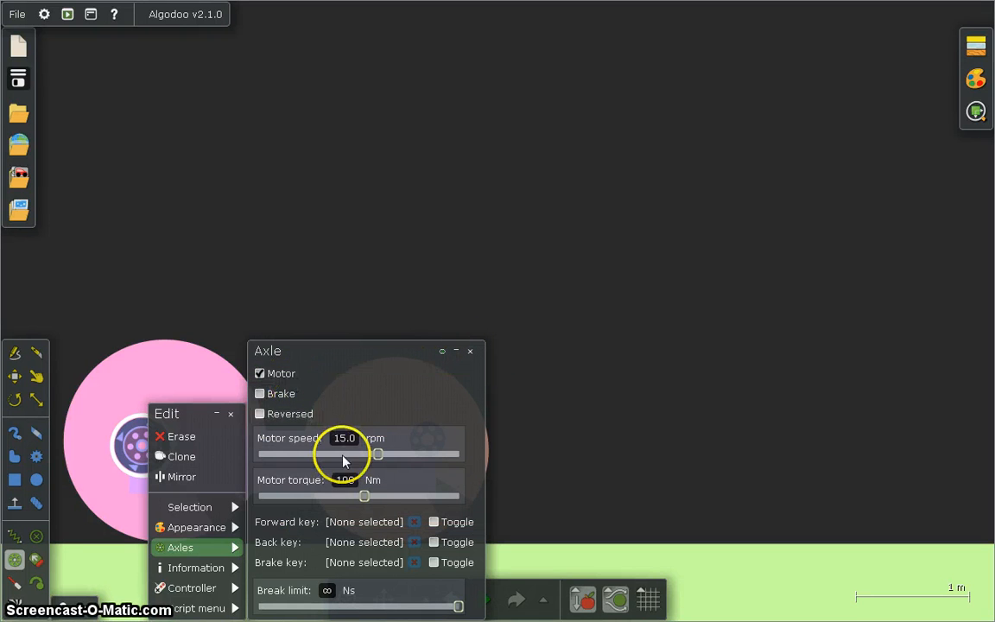
{"action": "left_click", "coordinate": [384, 523]}
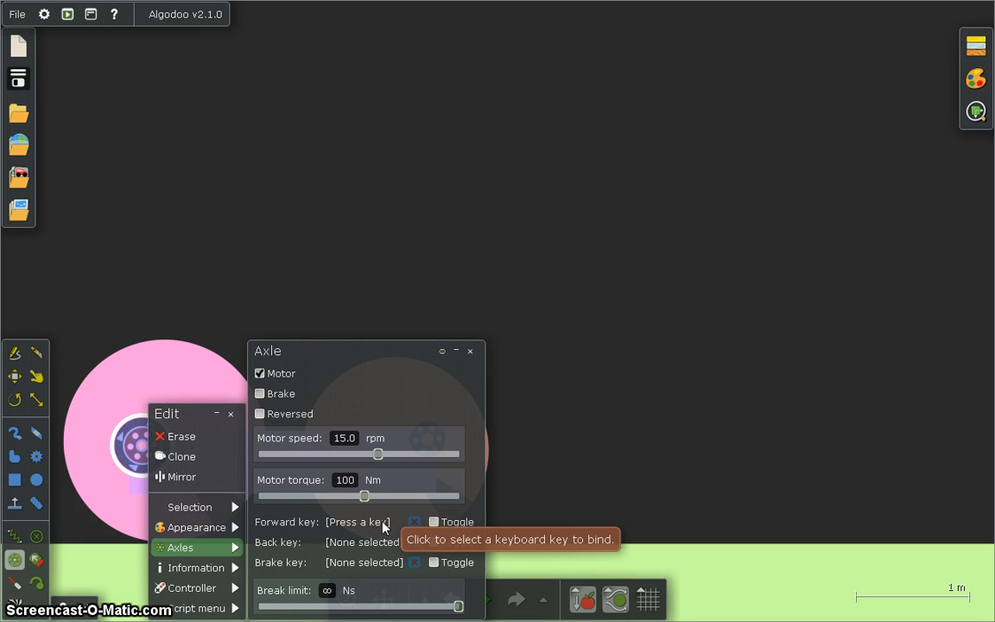
{"action": "key", "text": "Right"}
{"action": "left_click", "coordinate": [382, 540]}
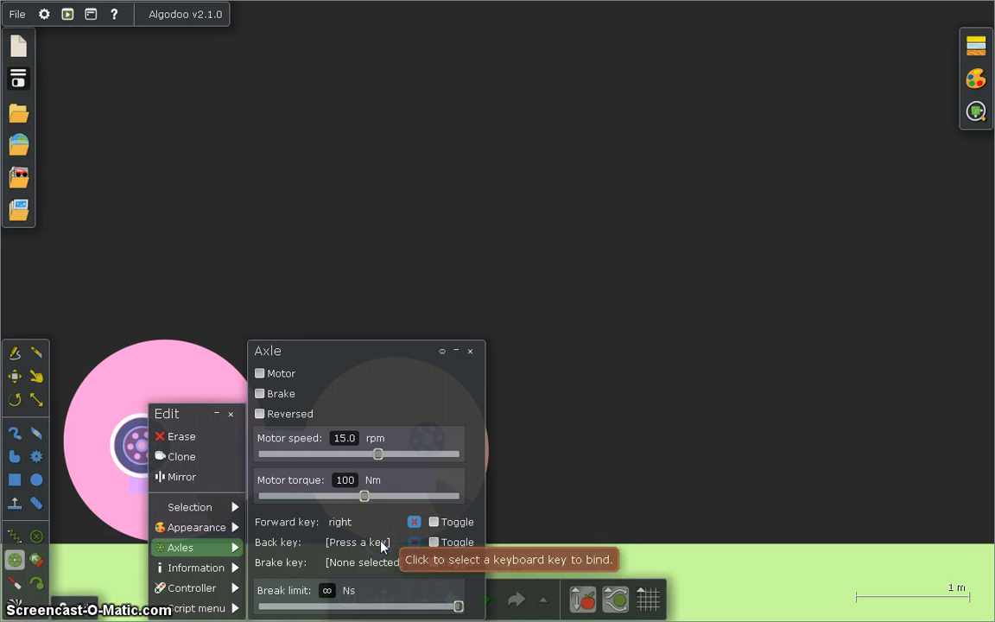
{"action": "key", "text": "Left"}
Bind the down arrow as the axle's brake key and close the axle settings.
{"action": "left_click", "coordinate": [380, 557]}
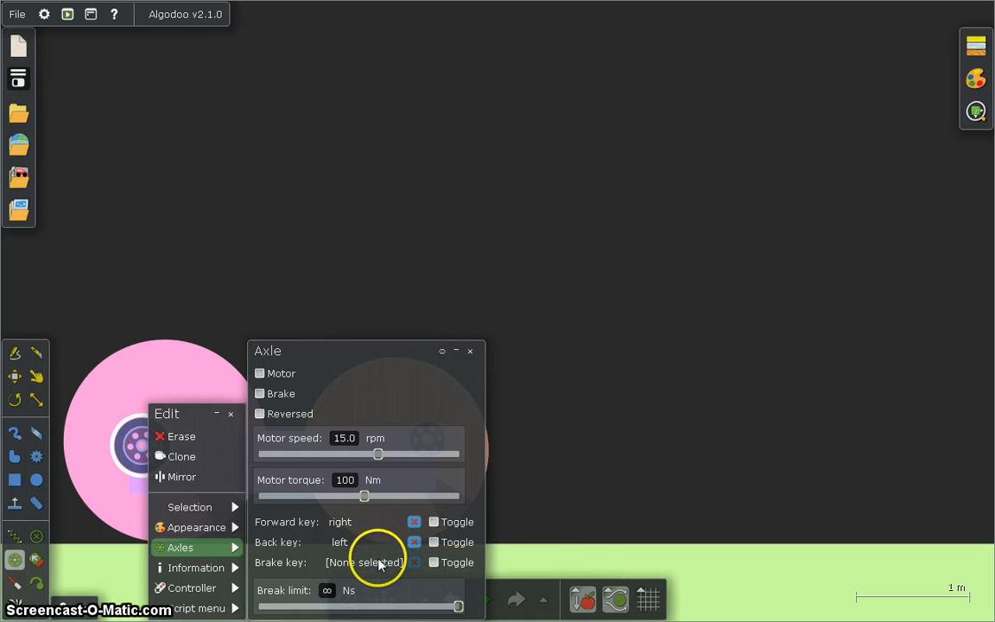
{"action": "key", "text": "Down"}
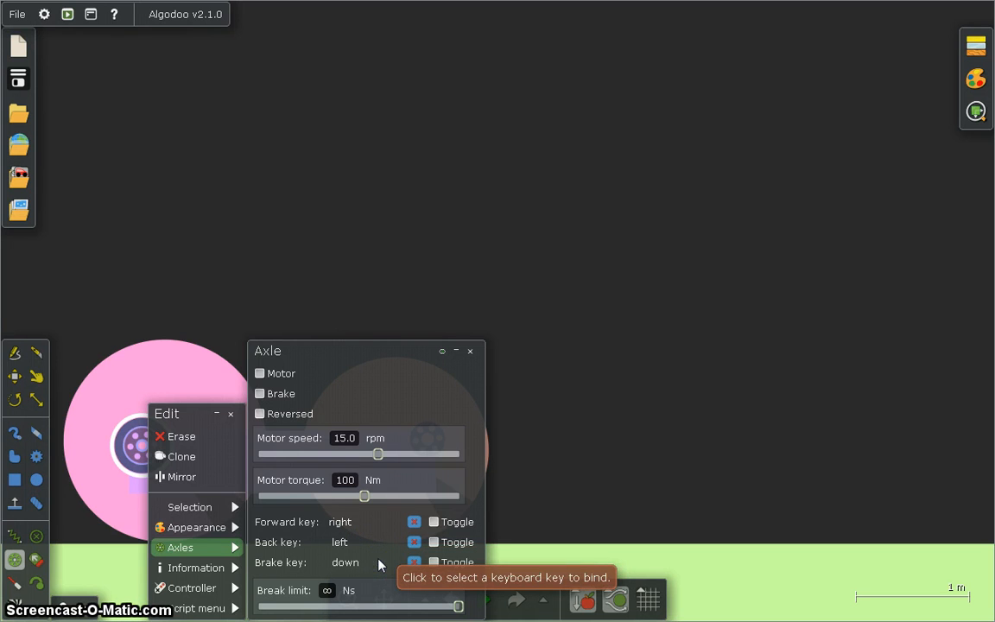
{"action": "left_click", "coordinate": [447, 497]}
{"action": "left_click", "coordinate": [470, 352]}
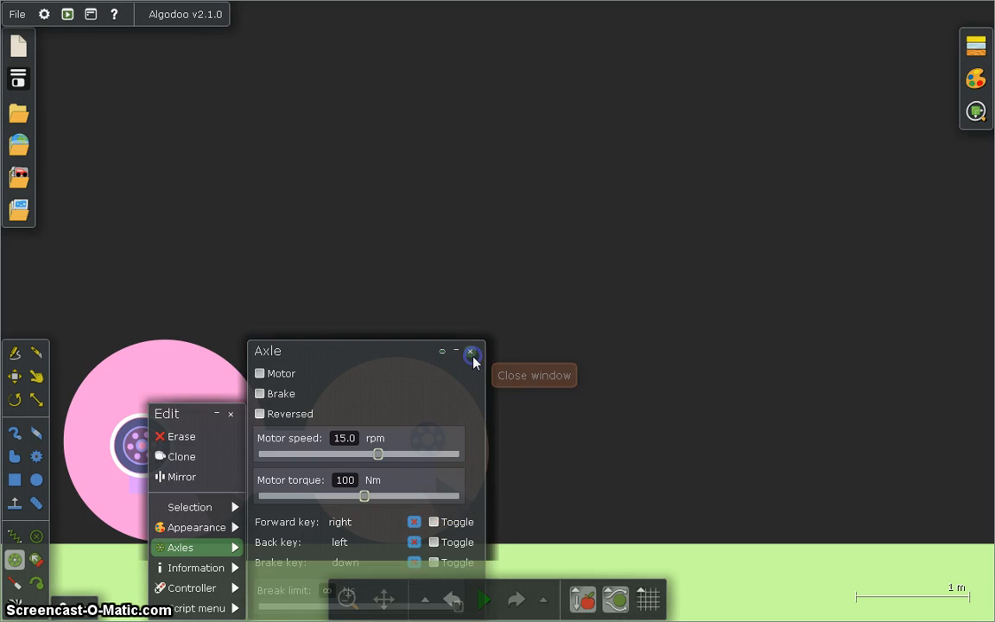
{"action": "left_click", "coordinate": [422, 589]}
{"action": "left_click", "coordinate": [278, 442]}
{"action": "left_click", "coordinate": [231, 413]}
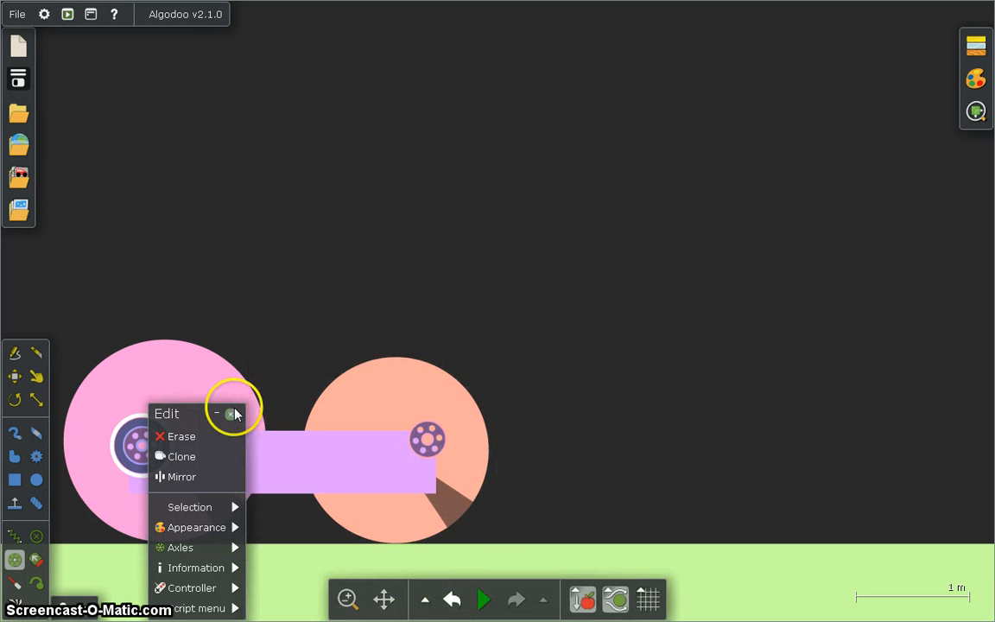
Start the simulation and increase its speed slightly to test the motorised car.
{"action": "left_click", "coordinate": [481, 603]}
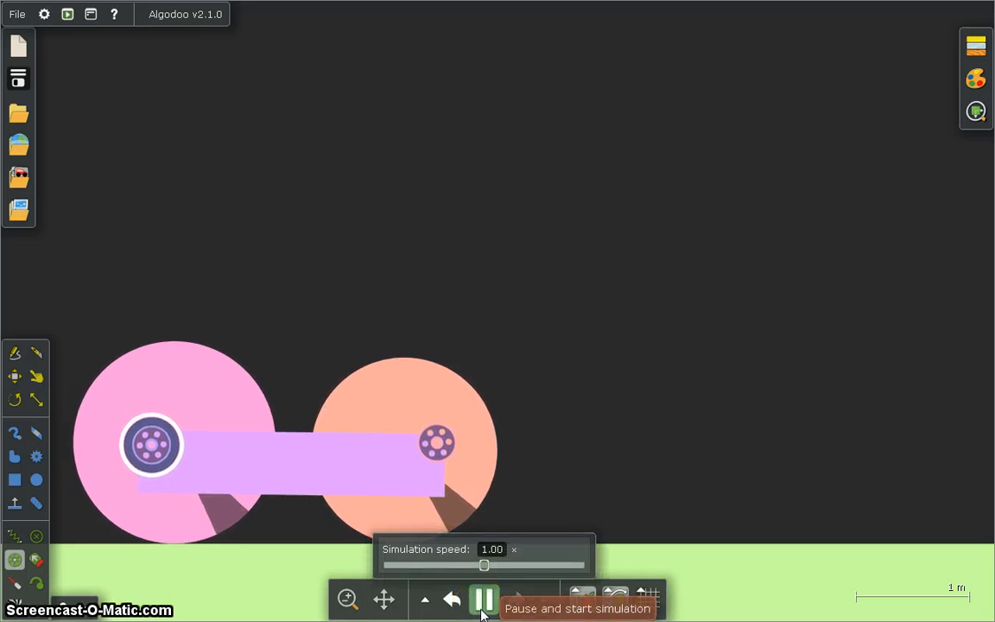
{"action": "left_click_drag", "start_coordinate": [484, 565], "coordinate": [505, 570]}
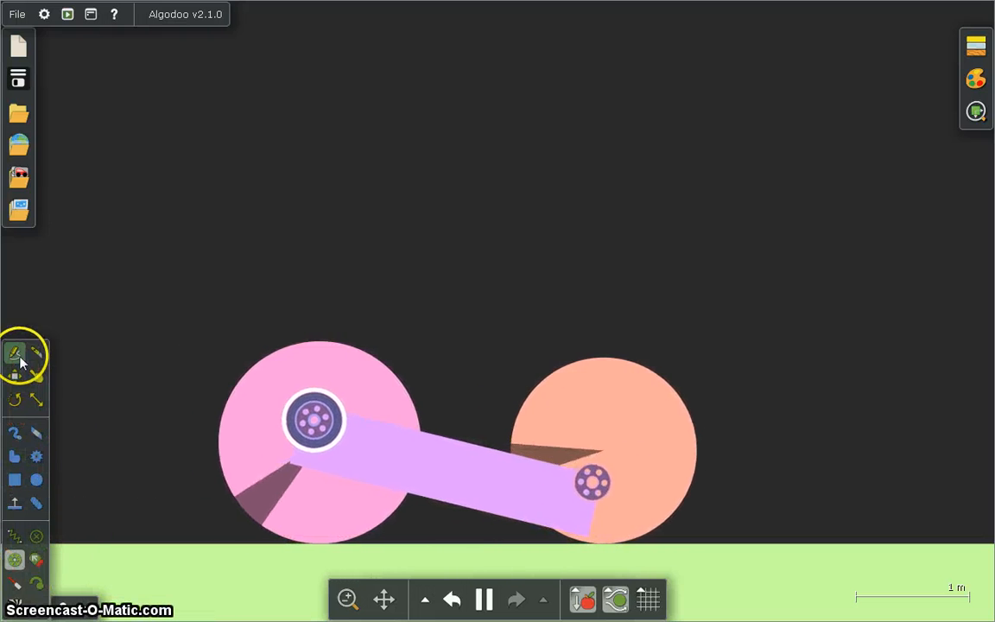
Remove the orange wheel and the purple bar with the Sketch tool, keeping the pink wheel, and pause the simulation.
{"action": "left_click", "coordinate": [18, 357]}
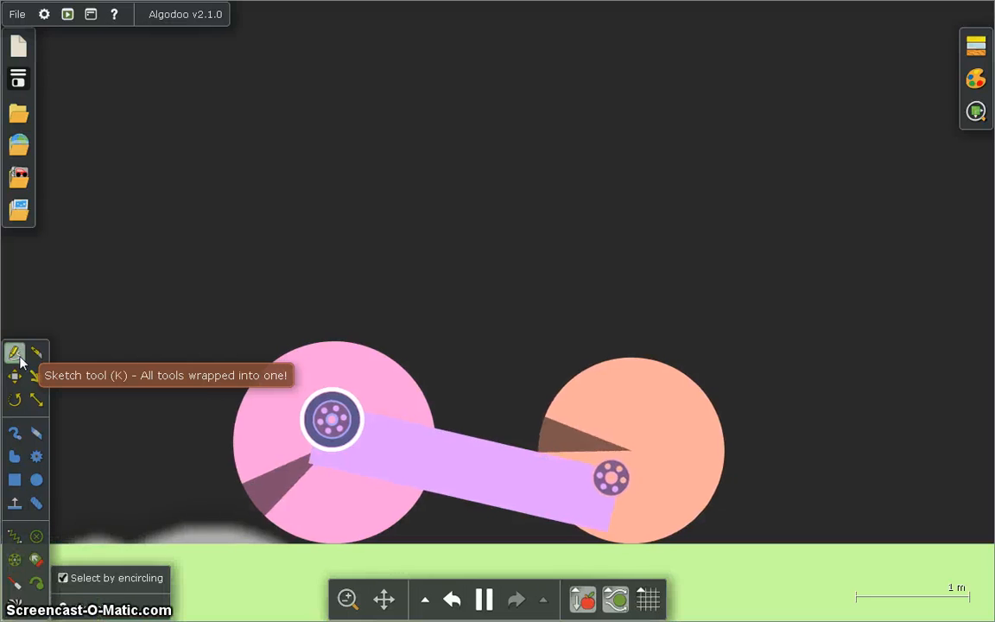
{"action": "mouse_move", "coordinate": [686, 360]}
{"action": "left_mouse_down"}
{"action": "mouse_move", "coordinate": [573, 419]}
{"action": "mouse_move", "coordinate": [401, 533]}
{"action": "left_mouse_up"}
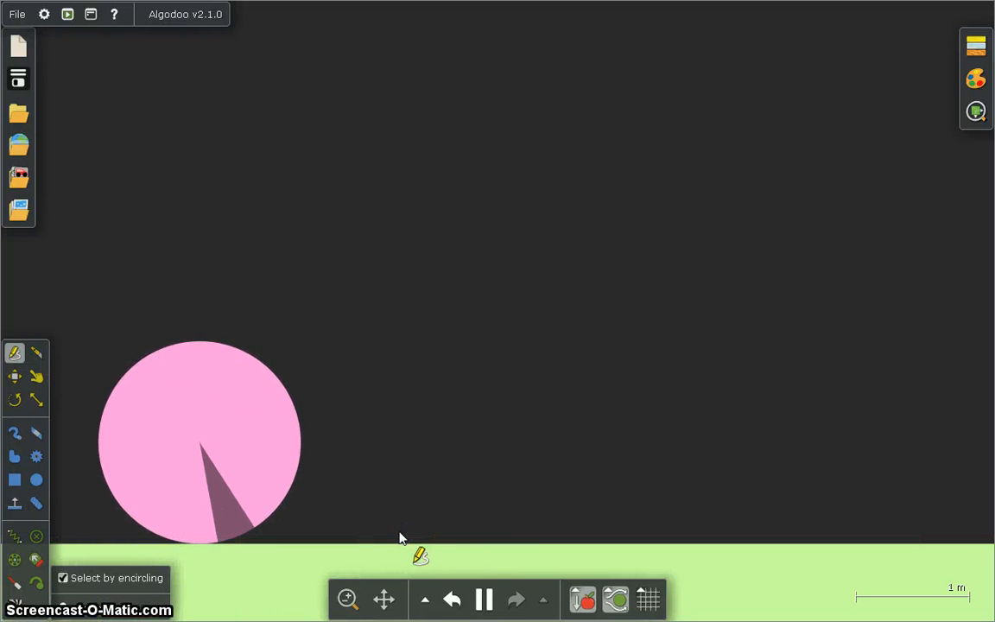
{"action": "left_click_drag", "start_coordinate": [173, 513], "coordinate": [107, 474]}
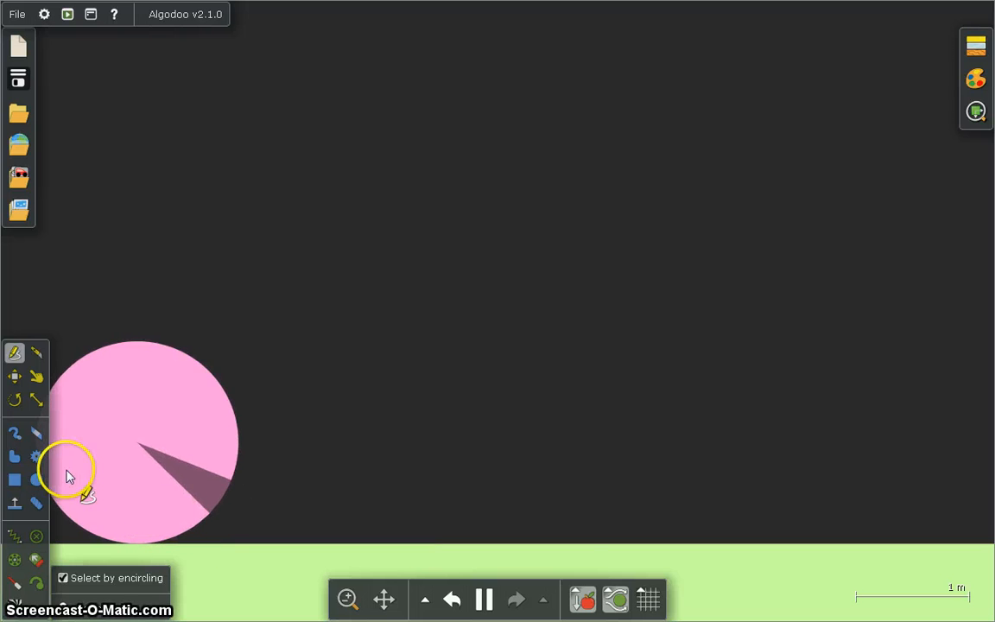
{"action": "left_click", "coordinate": [486, 603]}
Move the pink wheel above the ground and clone it to get a second, equally sized wheel beside it.
{"action": "left_click", "coordinate": [14, 376]}
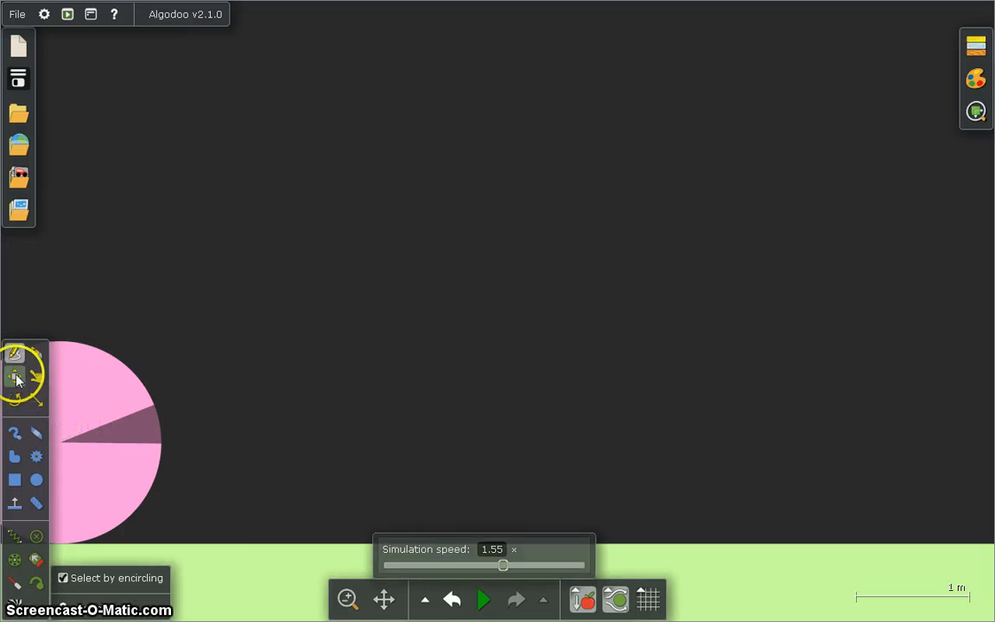
{"action": "mouse_move", "coordinate": [114, 419]}
{"action": "left_mouse_down"}
{"action": "mouse_move", "coordinate": [215, 444]}
{"action": "mouse_move", "coordinate": [259, 387]}
{"action": "mouse_move", "coordinate": [248, 269]}
{"action": "left_mouse_up"}
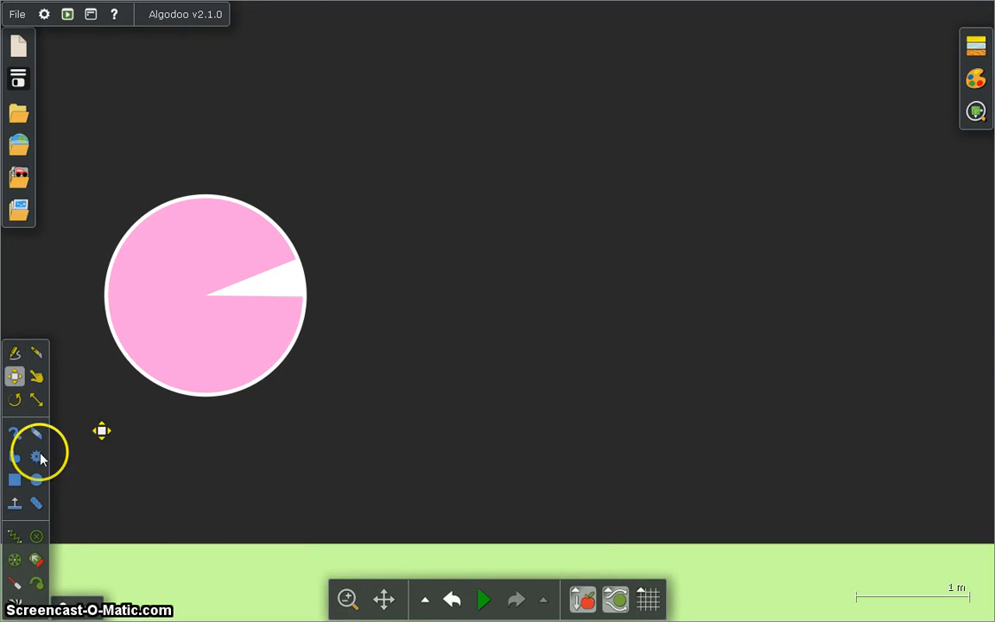
{"action": "right_click", "coordinate": [213, 250]}
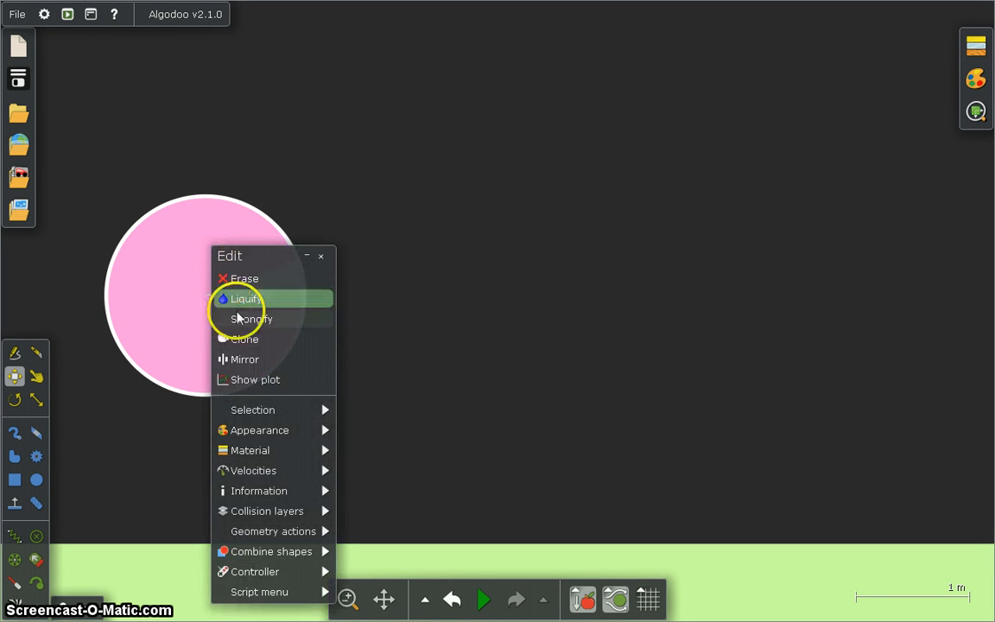
{"action": "left_click", "coordinate": [246, 339]}
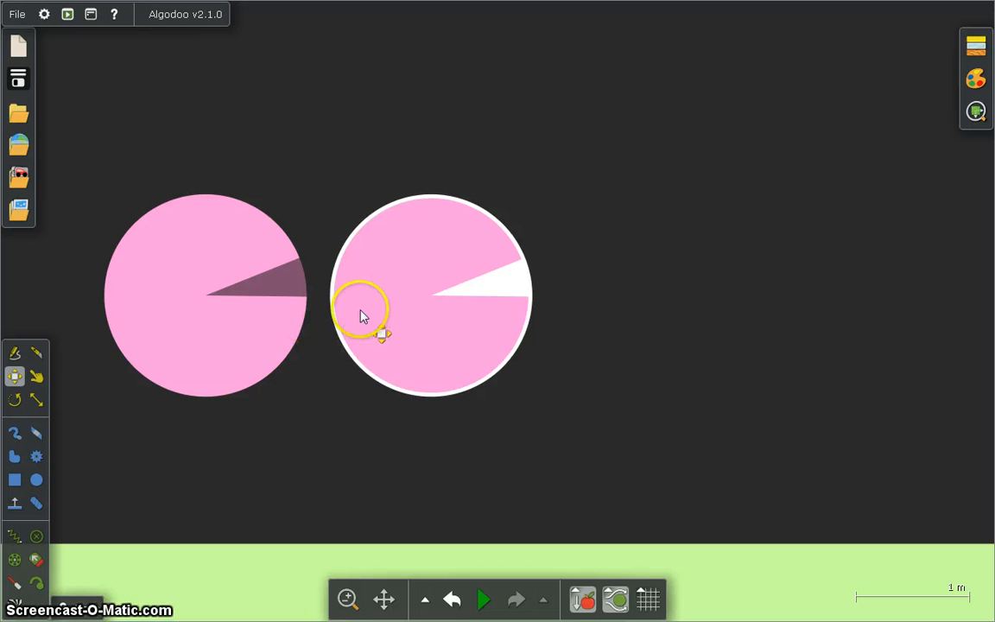
Draw a horizontal rectangle across both pink wheels and attach it with an axle at each wheel's centre.
{"action": "left_click", "coordinate": [15, 480]}
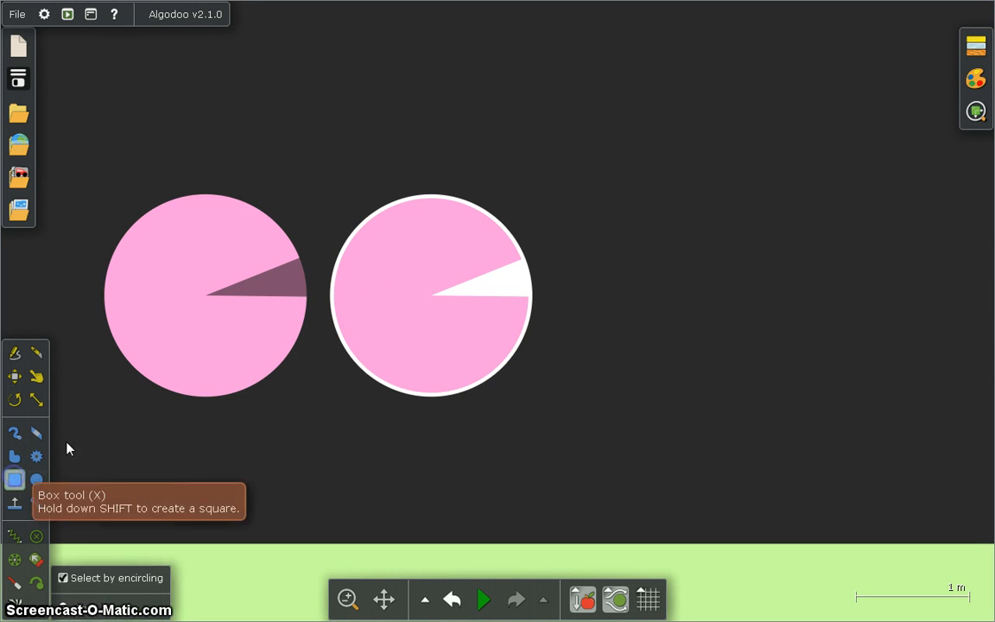
{"action": "left_click_drag", "start_coordinate": [187, 257], "coordinate": [468, 342]}
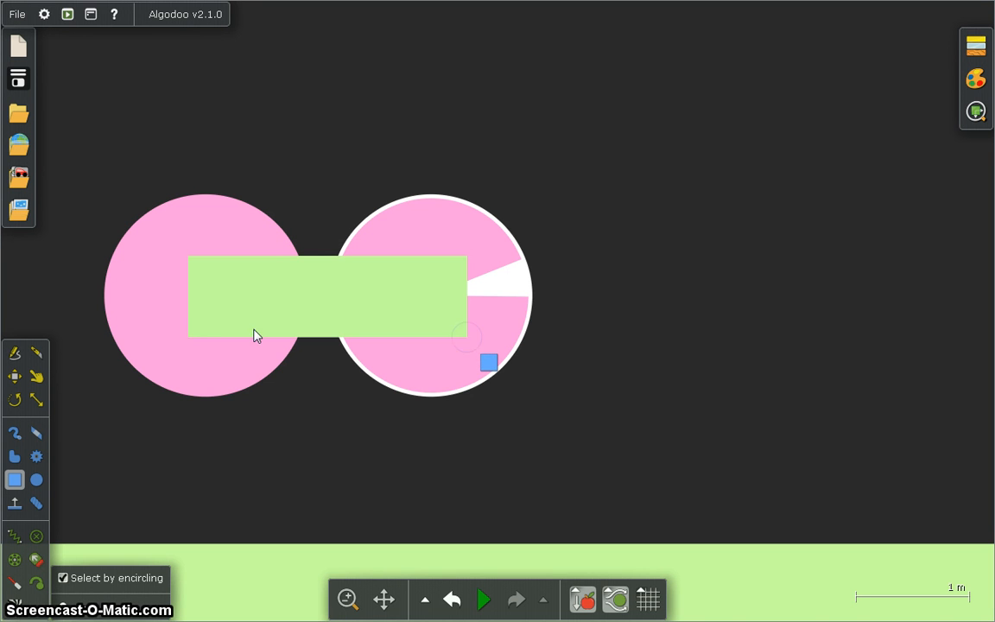
{"action": "left_click", "coordinate": [15, 560]}
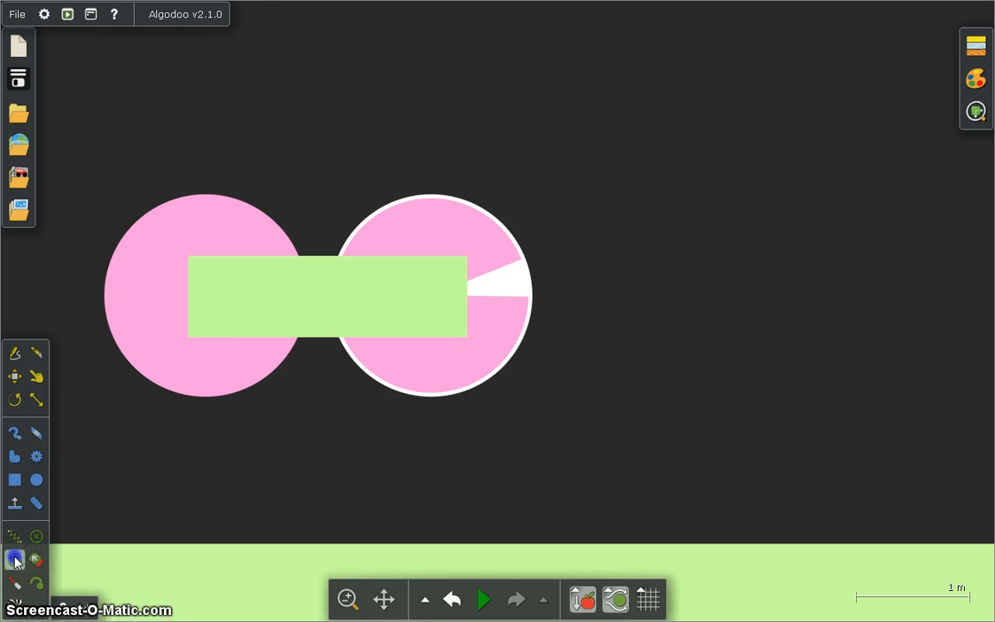
{"action": "left_click", "coordinate": [208, 294]}
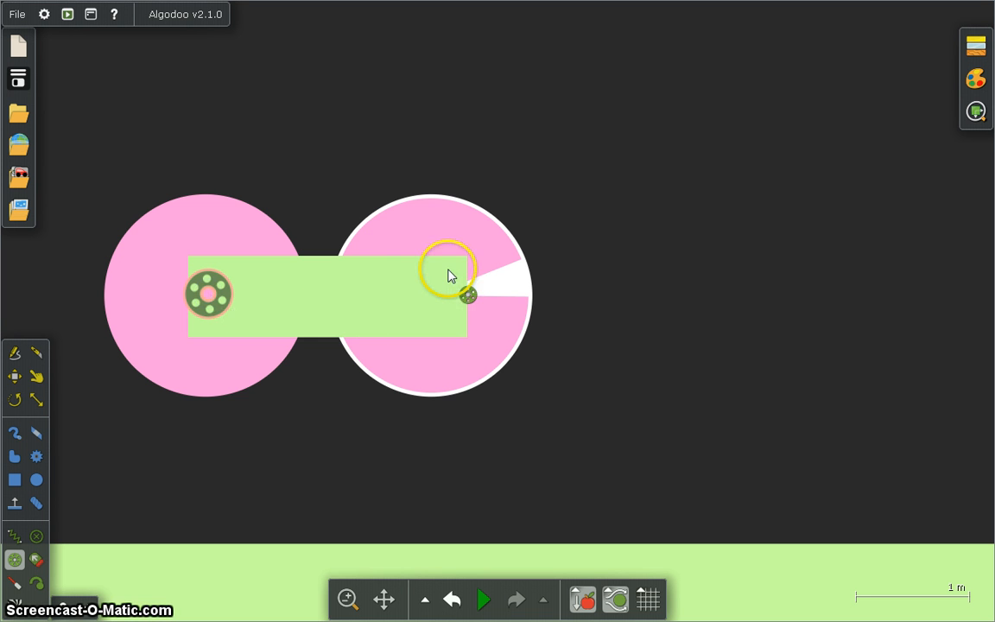
{"action": "left_click", "coordinate": [444, 294]}
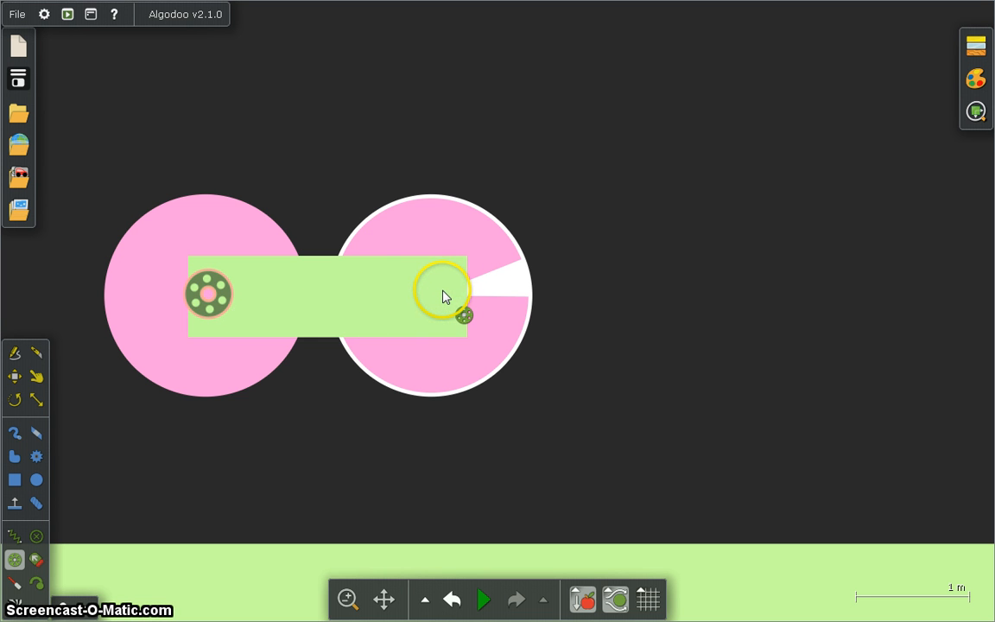
Enable the motor on the left wheel's axle, binding the right arrow as forward key, left arrow as back key and down arrow as brake key.
{"action": "right_click", "coordinate": [209, 300]}
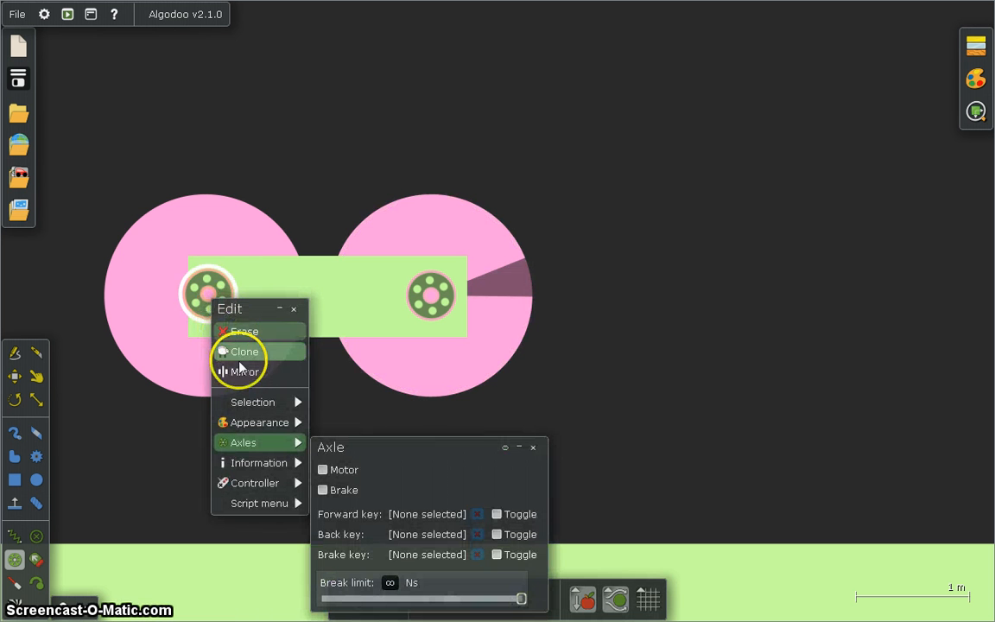
{"action": "left_click", "coordinate": [337, 474]}
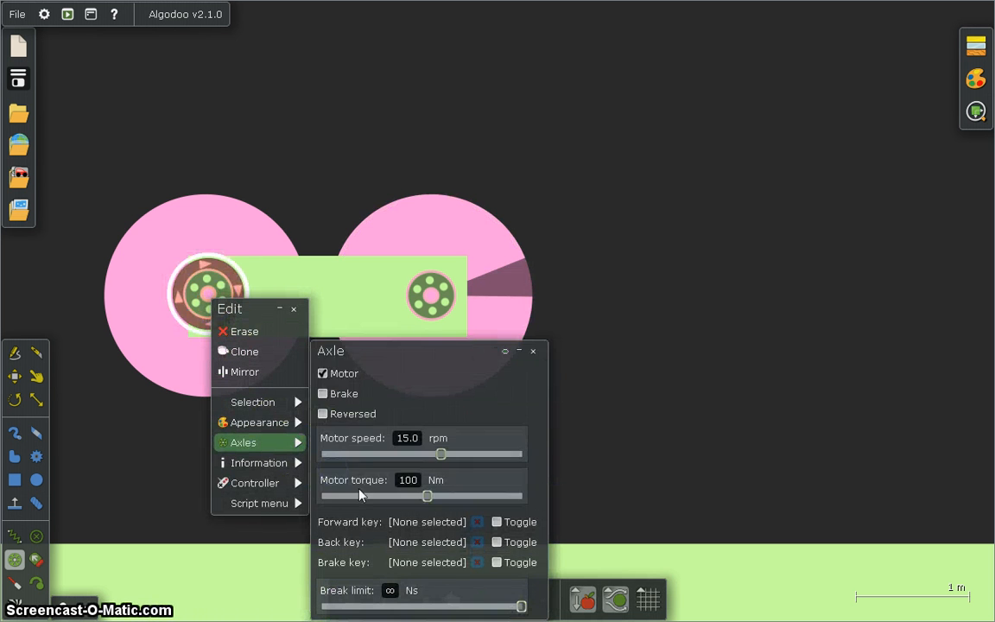
{"action": "left_click", "coordinate": [421, 523]}
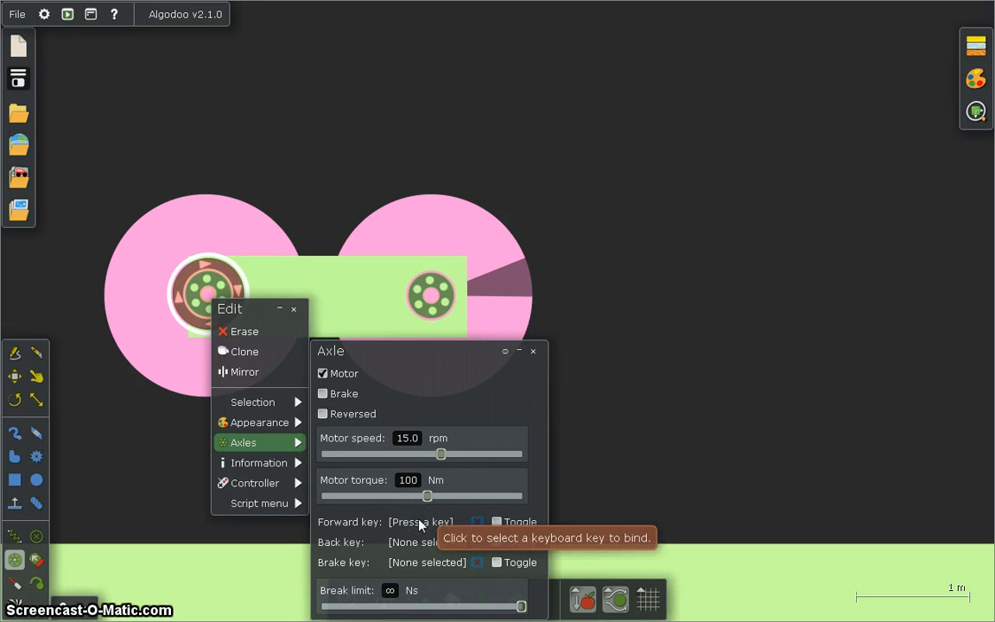
{"action": "key", "text": "Right"}
{"action": "left_click", "coordinate": [422, 543]}
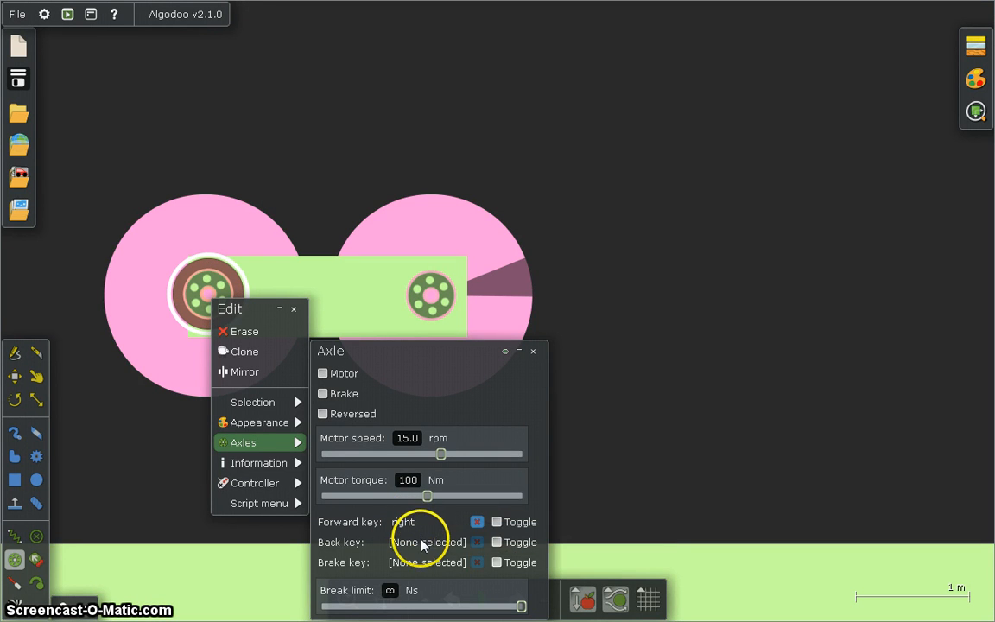
{"action": "key", "text": "Left"}
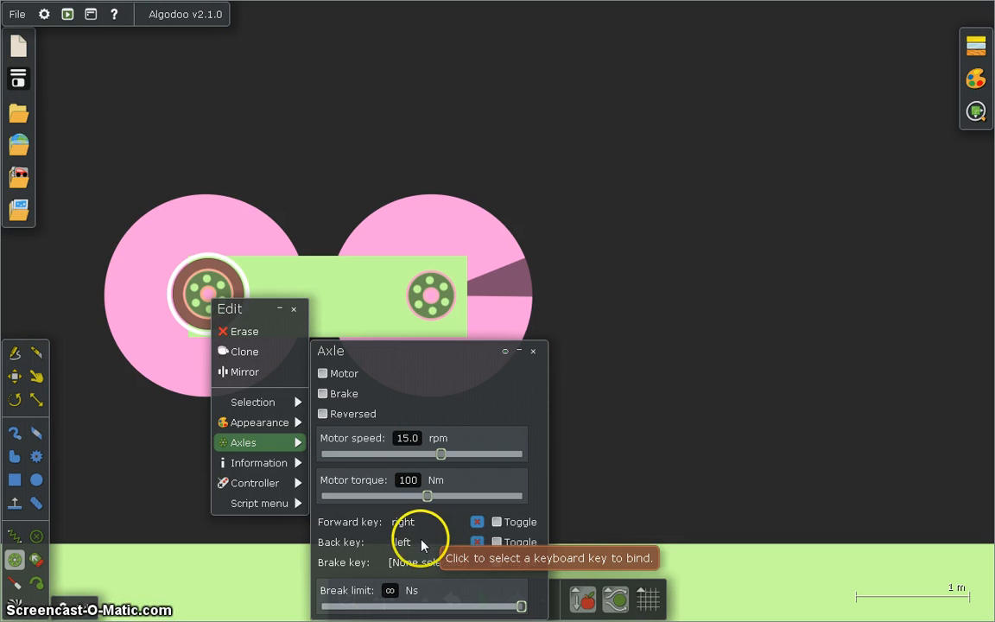
{"action": "left_click", "coordinate": [422, 563]}
{"action": "key", "text": "Down"}
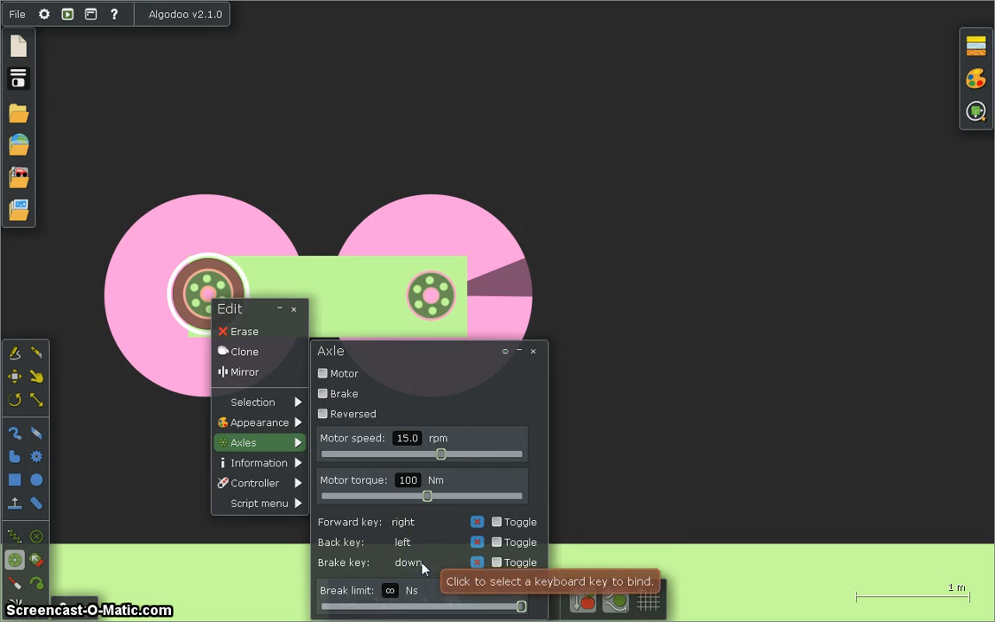
{"action": "left_click", "coordinate": [294, 309]}
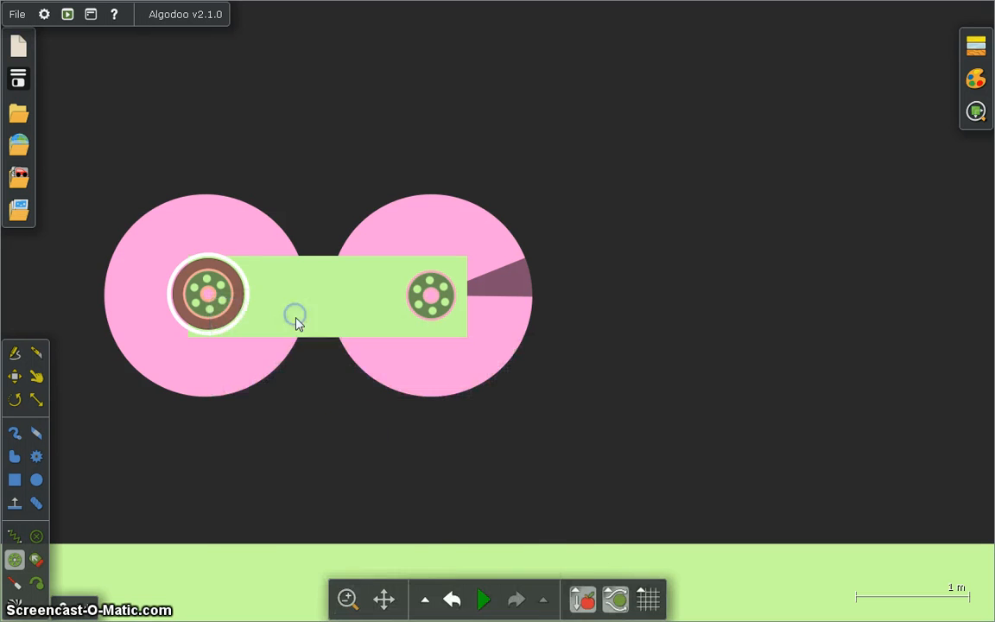
Run the simulation to test the rebuilt car with equal wheels, and pause it after the drive.
{"action": "left_click", "coordinate": [482, 602]}
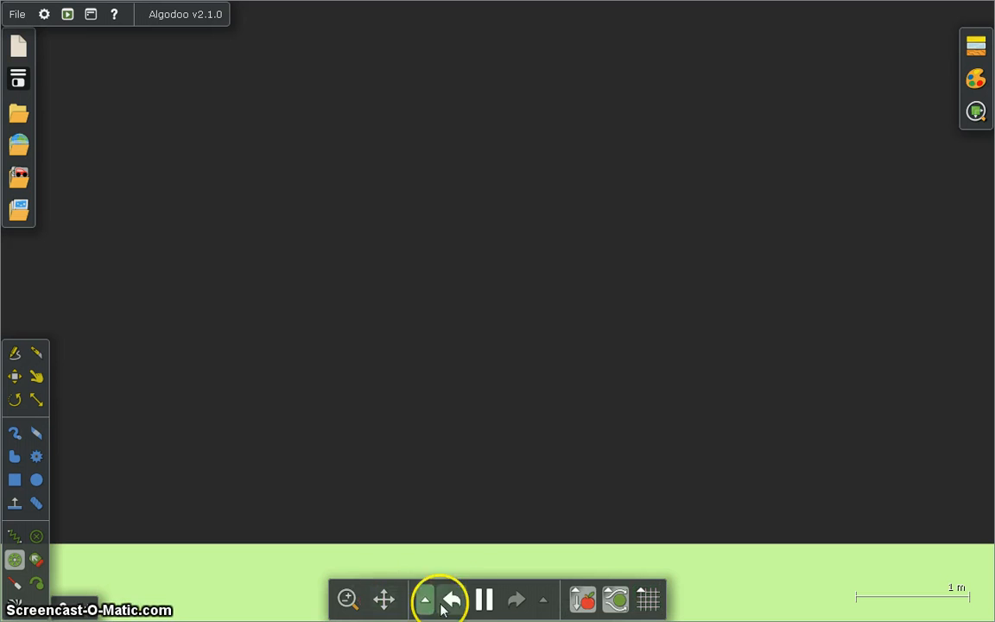
{"action": "left_click", "coordinate": [483, 602]}
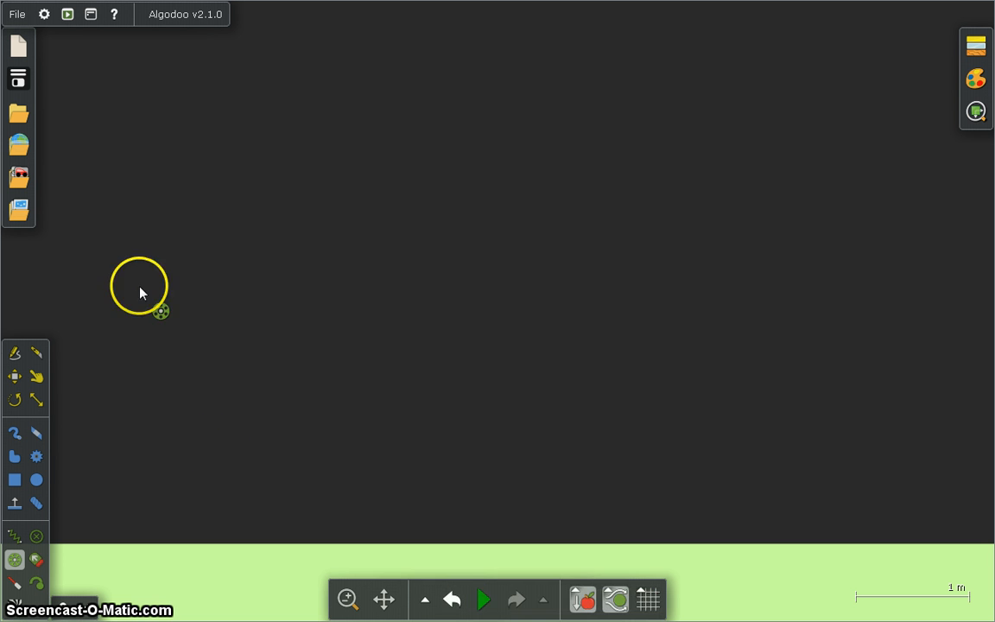
Exit Algodoo and return to the desktop.
{"action": "left_click", "coordinate": [20, 17]}
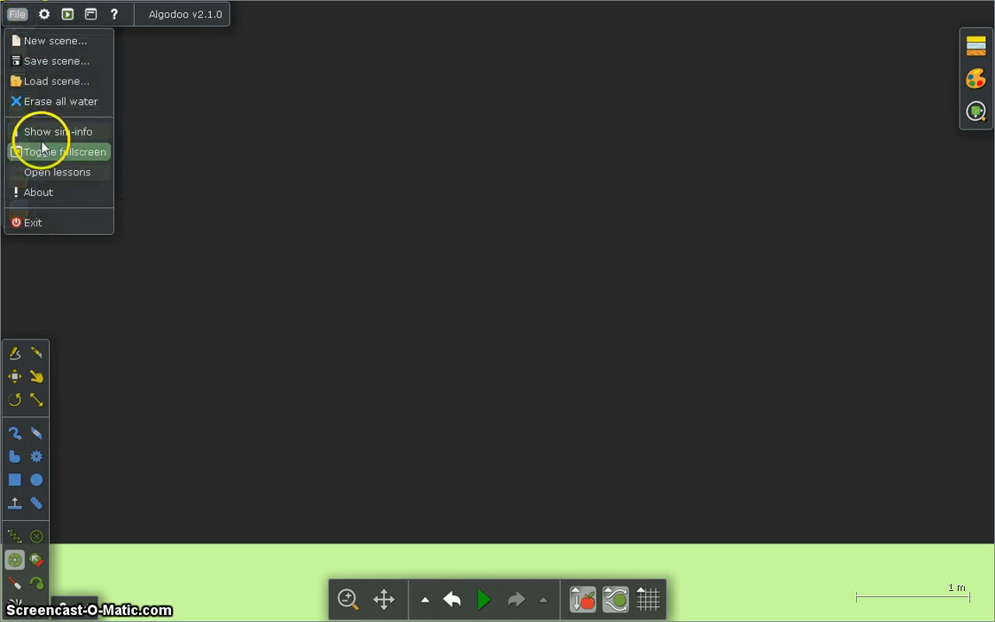
{"action": "left_click", "coordinate": [45, 229]}
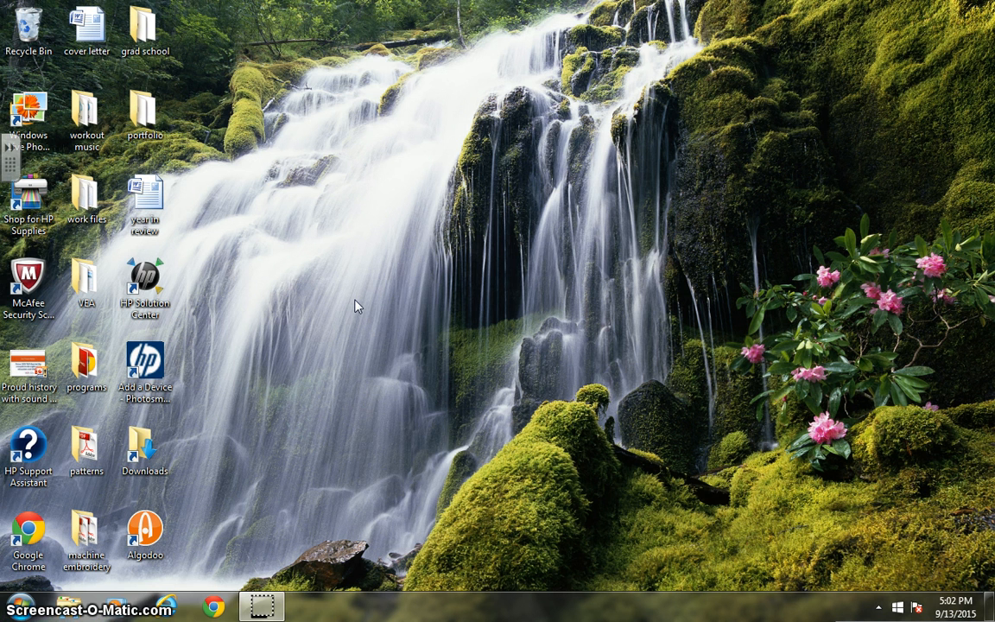